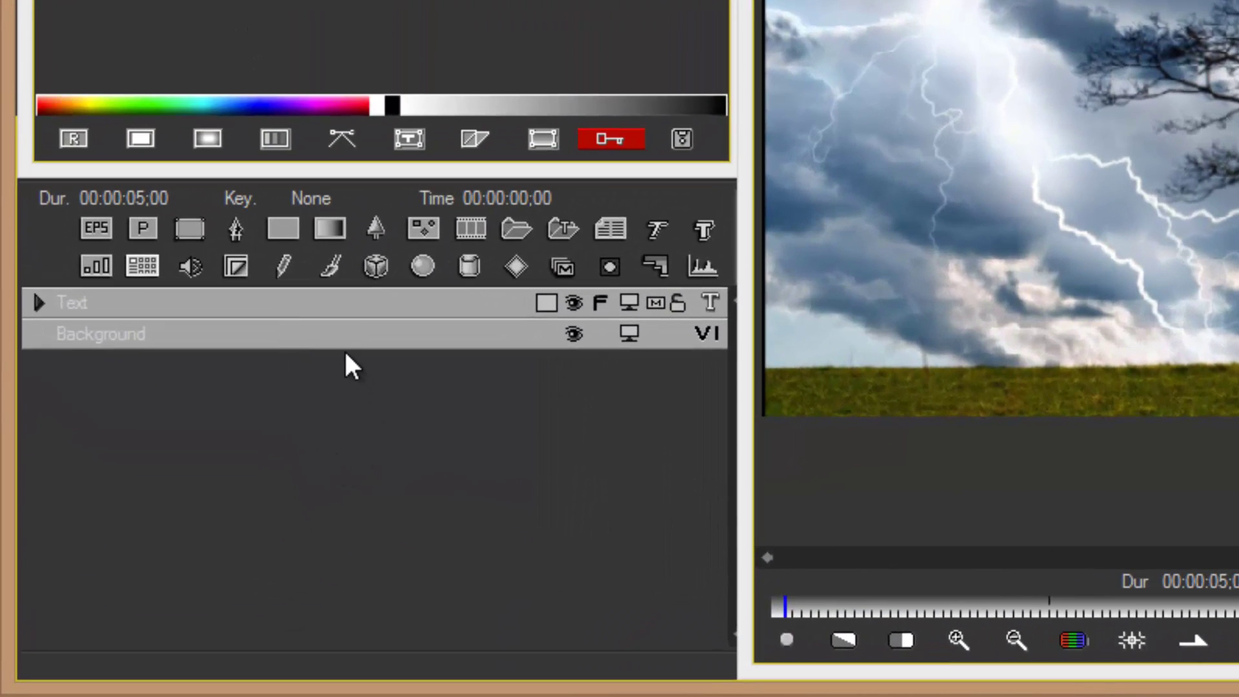
Delete the Text track and add a 3D cube track above the background
click(345, 339)
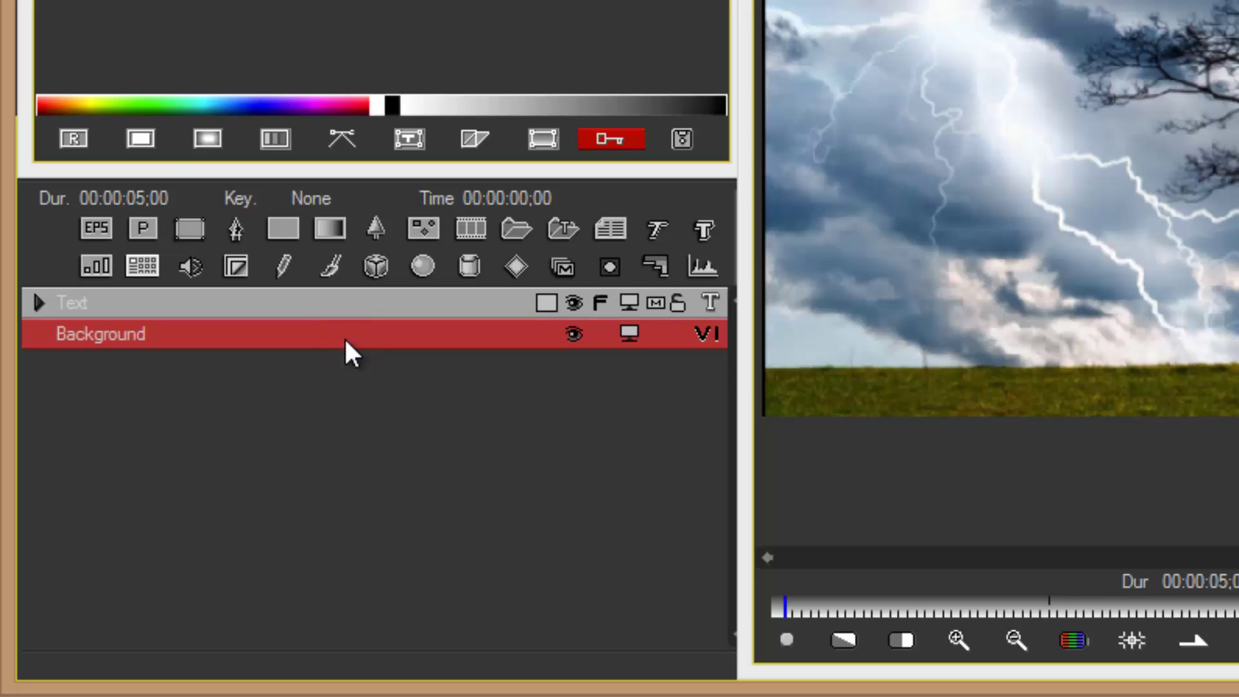
click(328, 304)
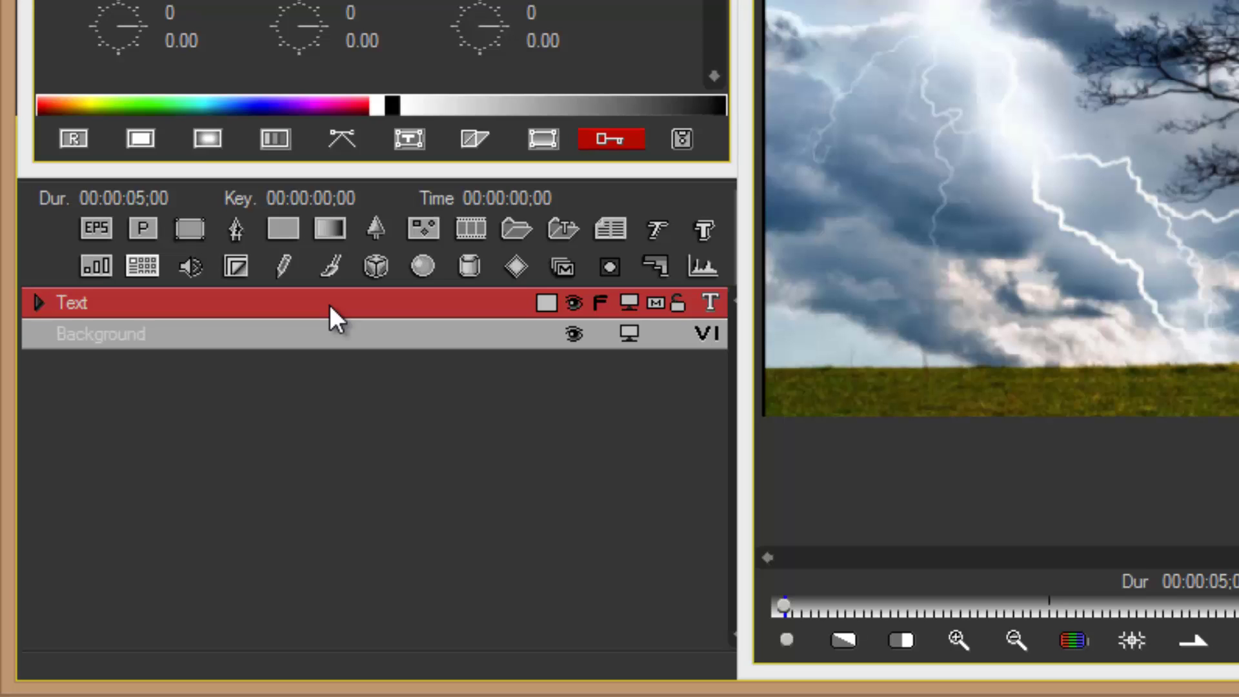
key(Delete)
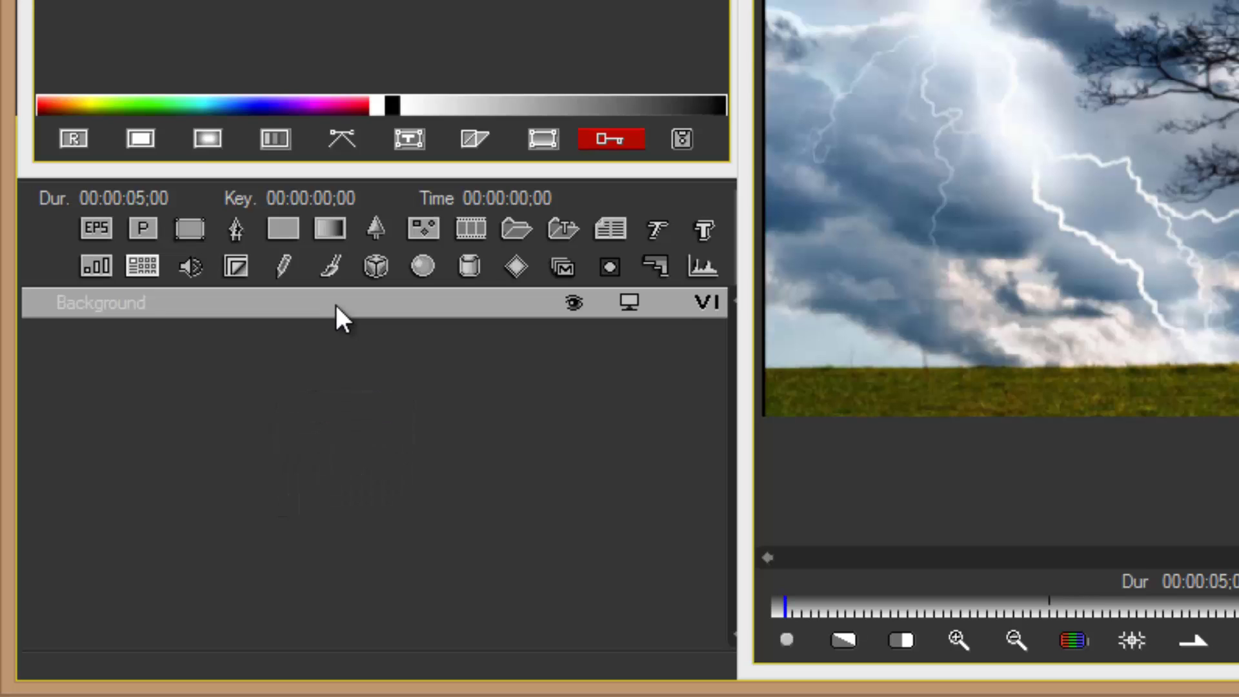
click(376, 280)
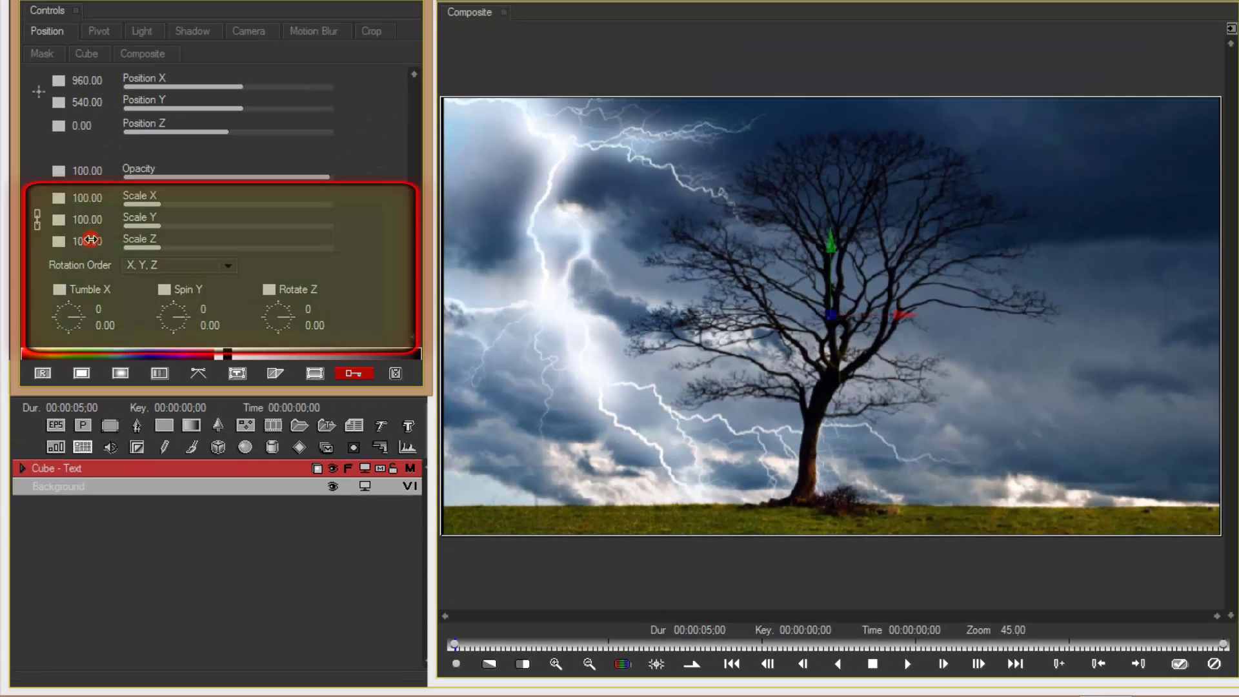
Scale the cube to 70 on all axes and rotate it to Tumble X 10.08 and Spin Y -27.37
drag(91, 240, 87, 246)
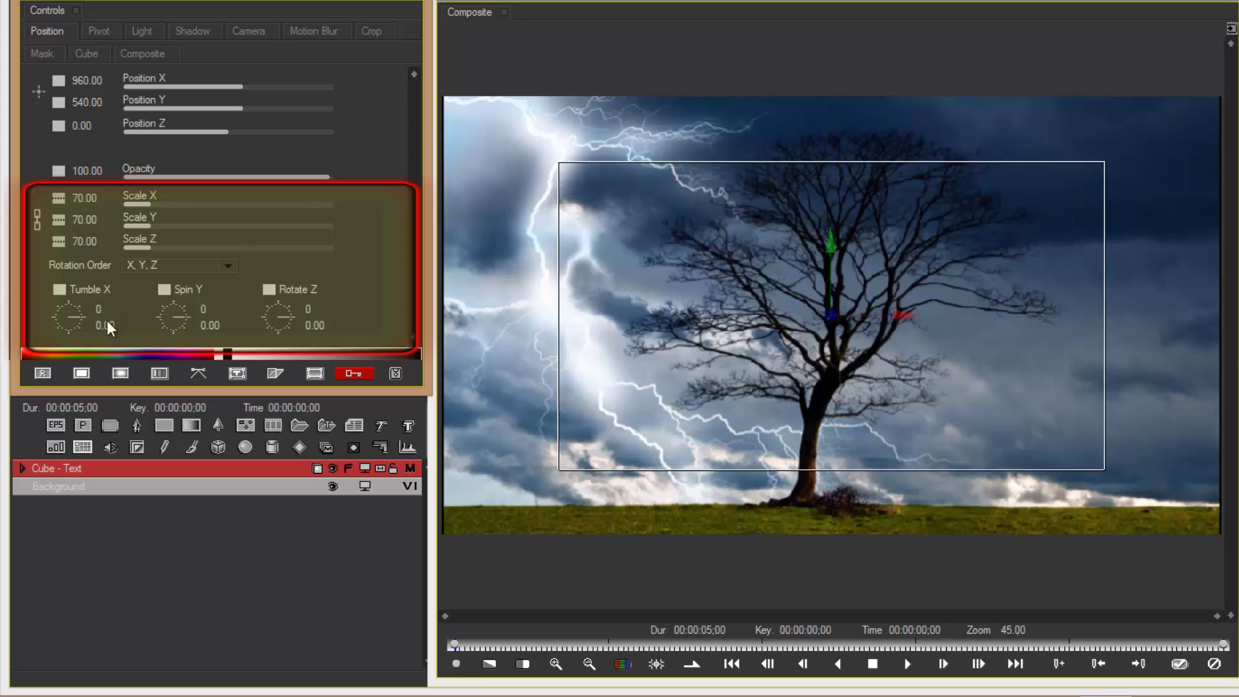
drag(107, 320, 182, 328)
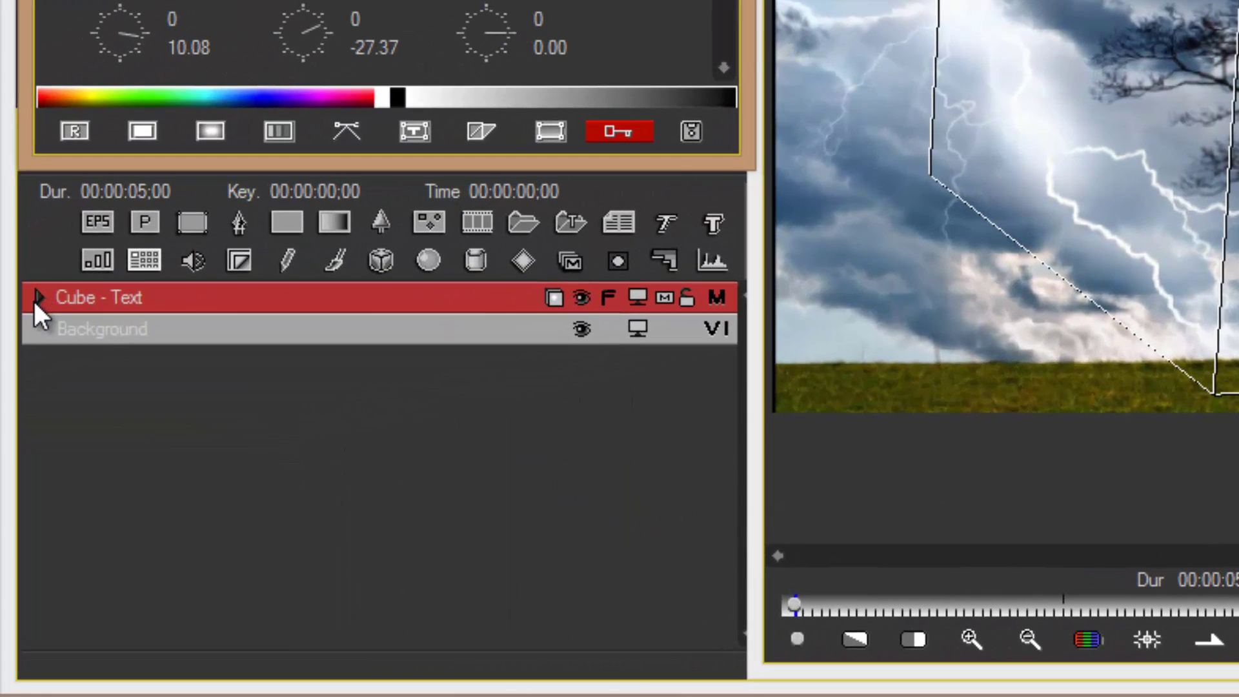
Expand the cube track and look through its front, back, left and top face tracks
click(38, 298)
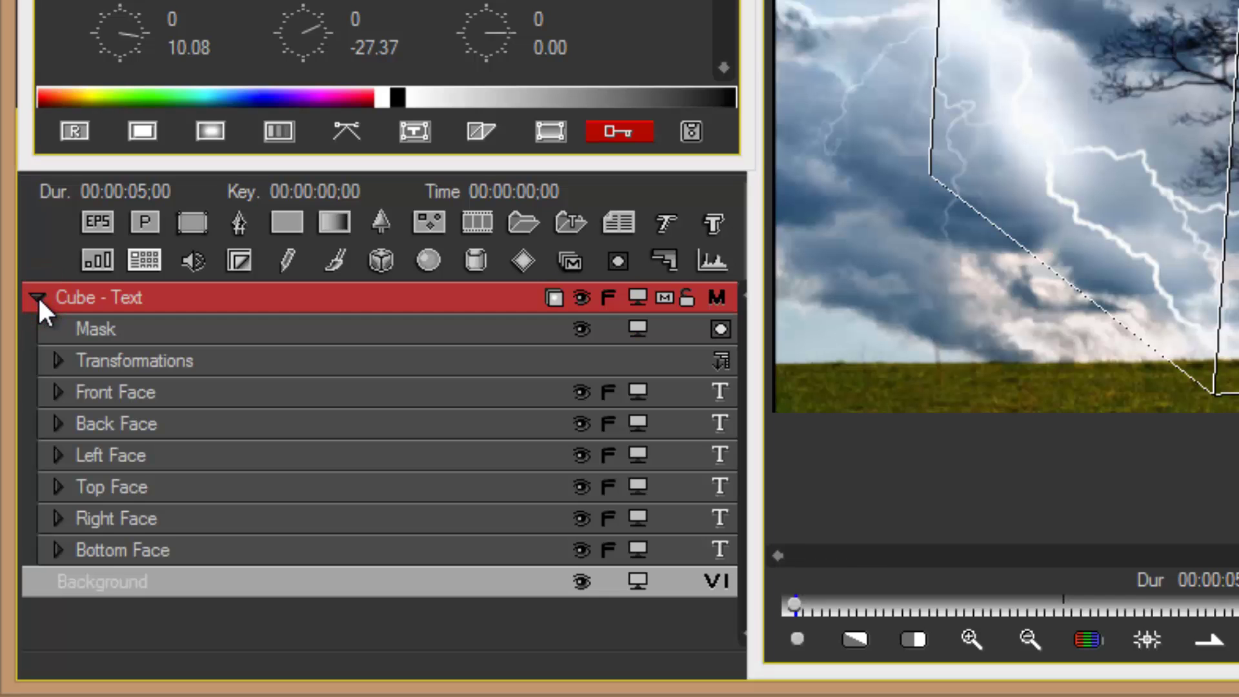
click(319, 395)
click(320, 426)
click(312, 453)
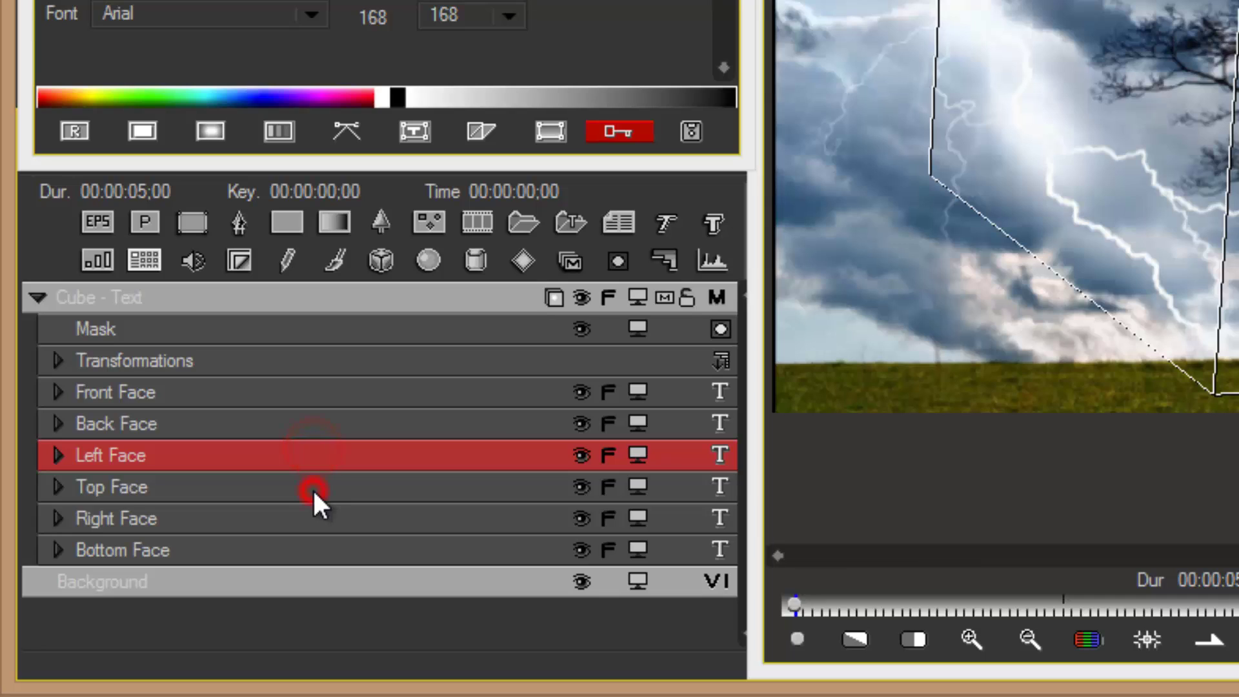
click(313, 492)
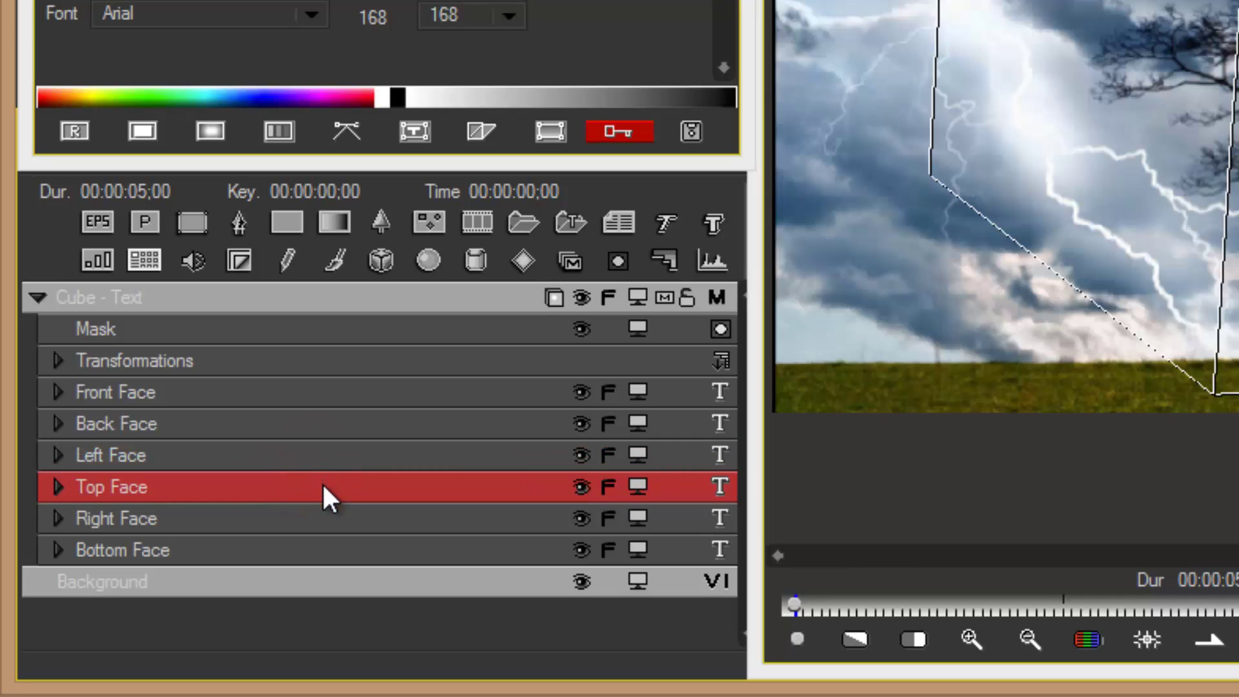
click(384, 394)
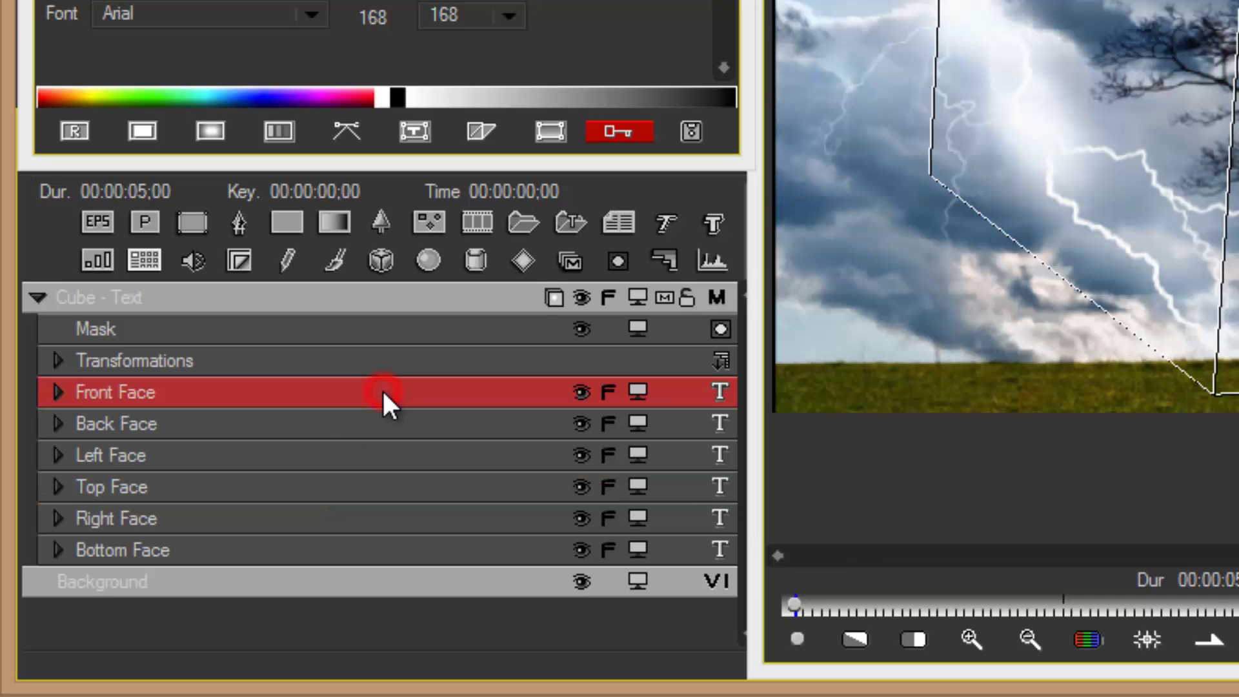
Change the cube's front face media to a spline object and draw a wide ellipse on it
click(722, 396)
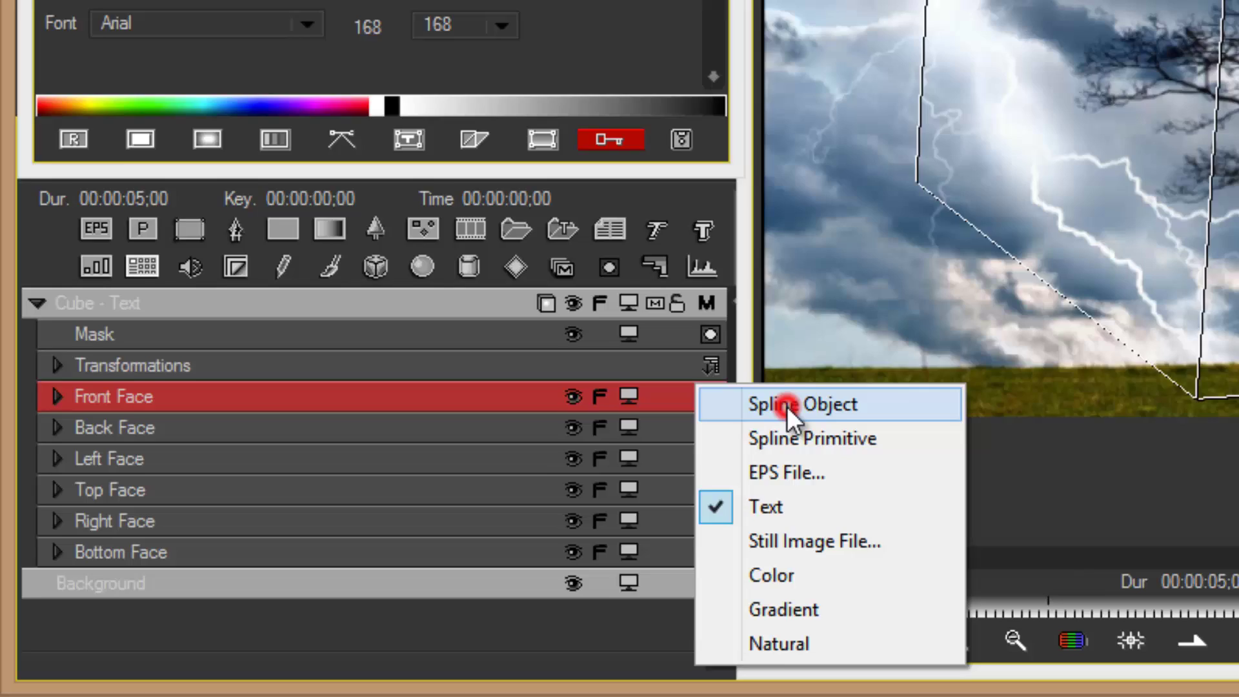
click(784, 401)
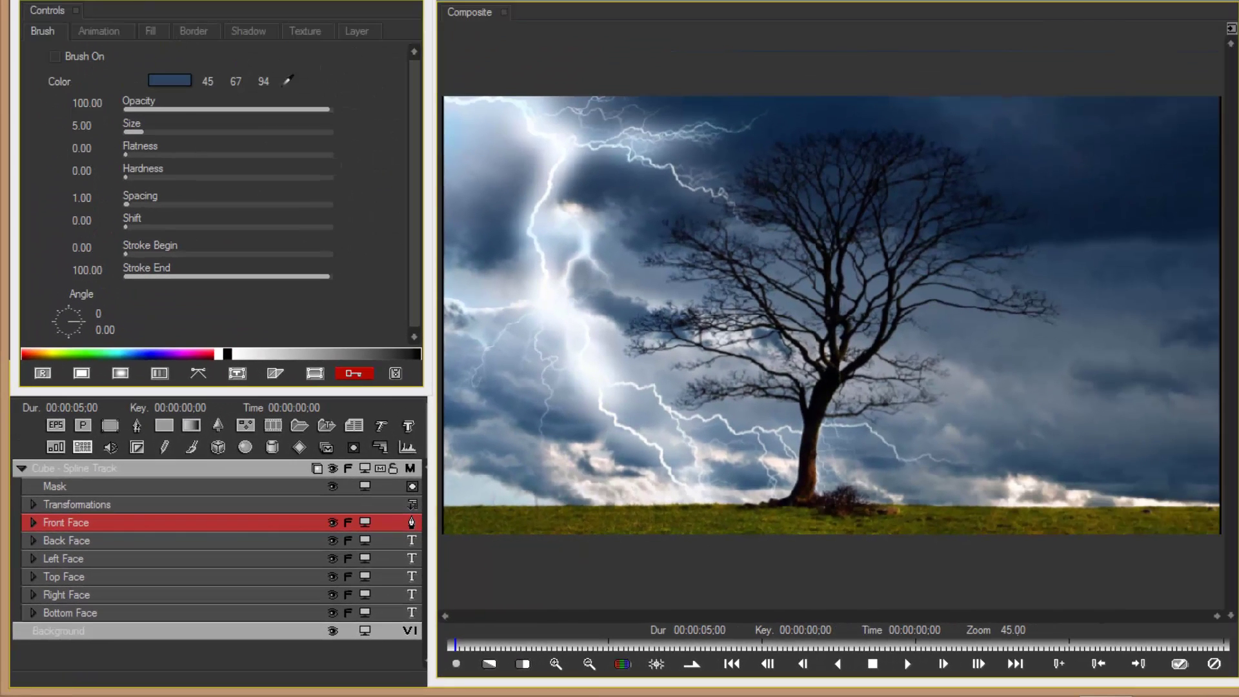
drag(575, 242, 1130, 415)
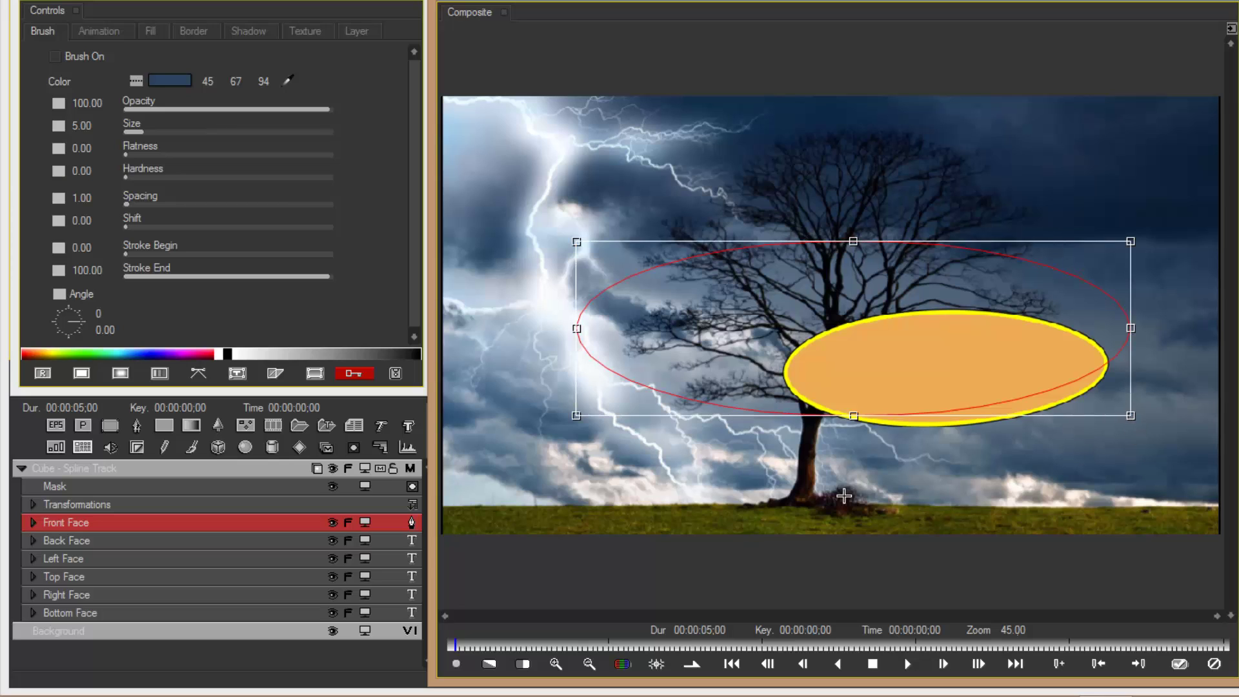
click(257, 470)
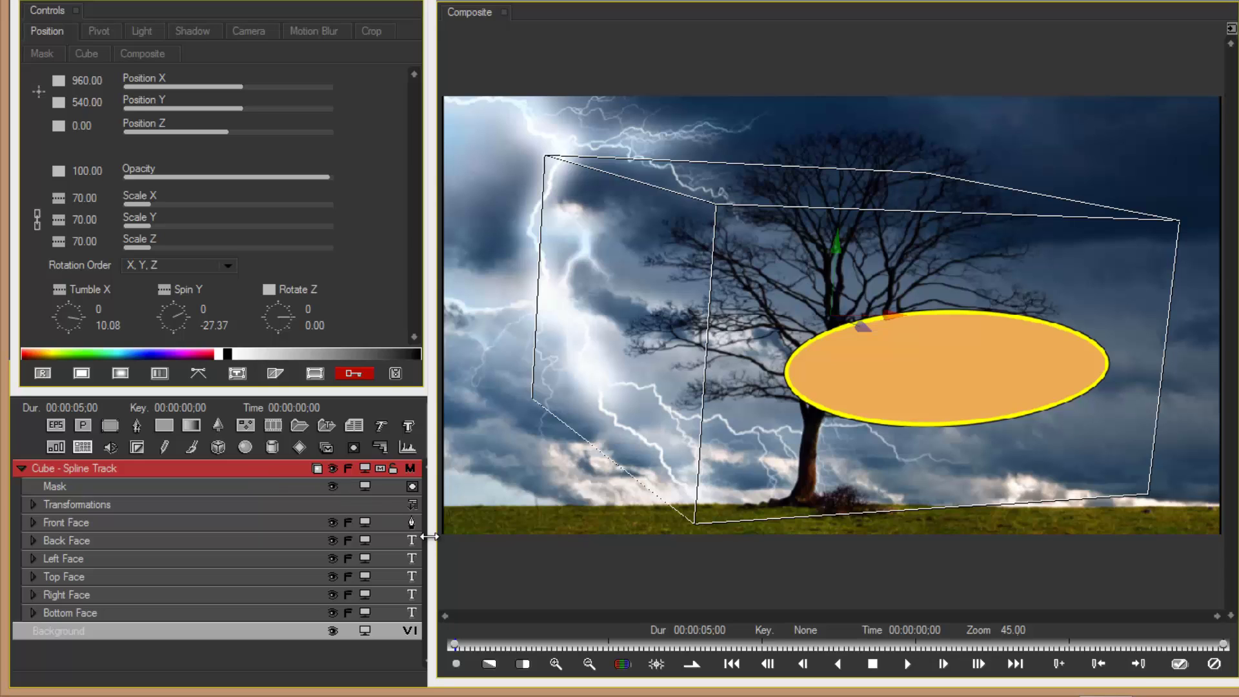
Change the front face media to a spline primitive and use the heart shape
click(411, 523)
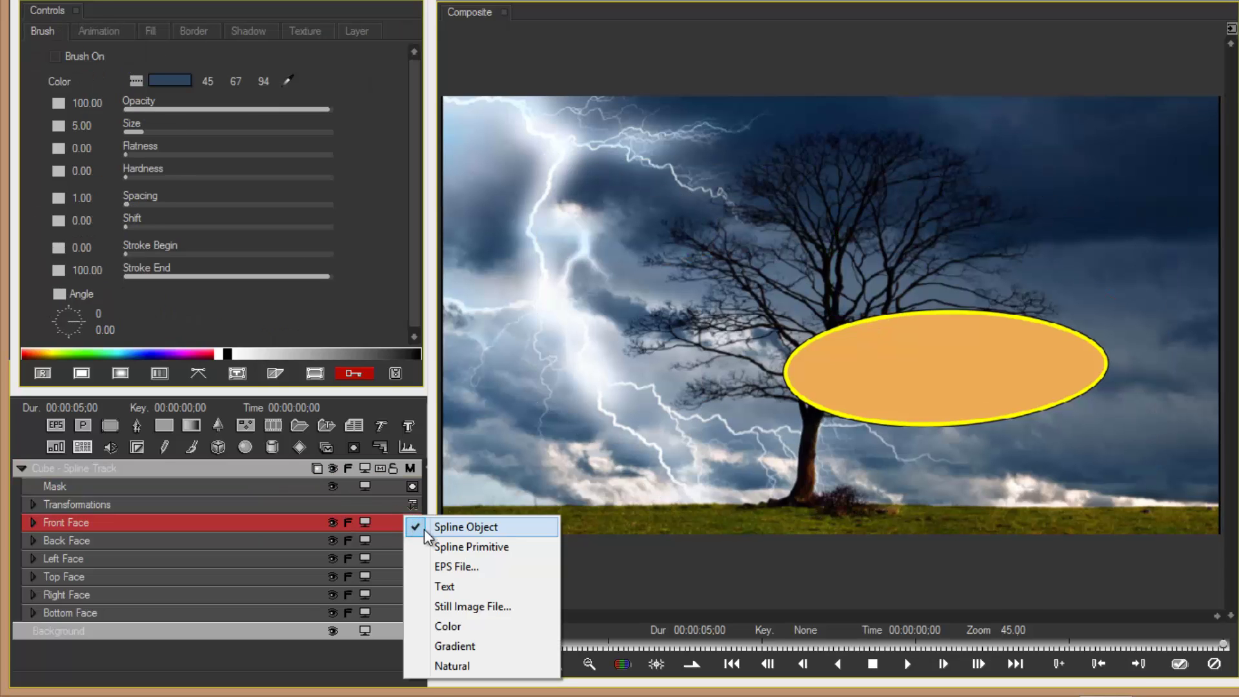
click(464, 549)
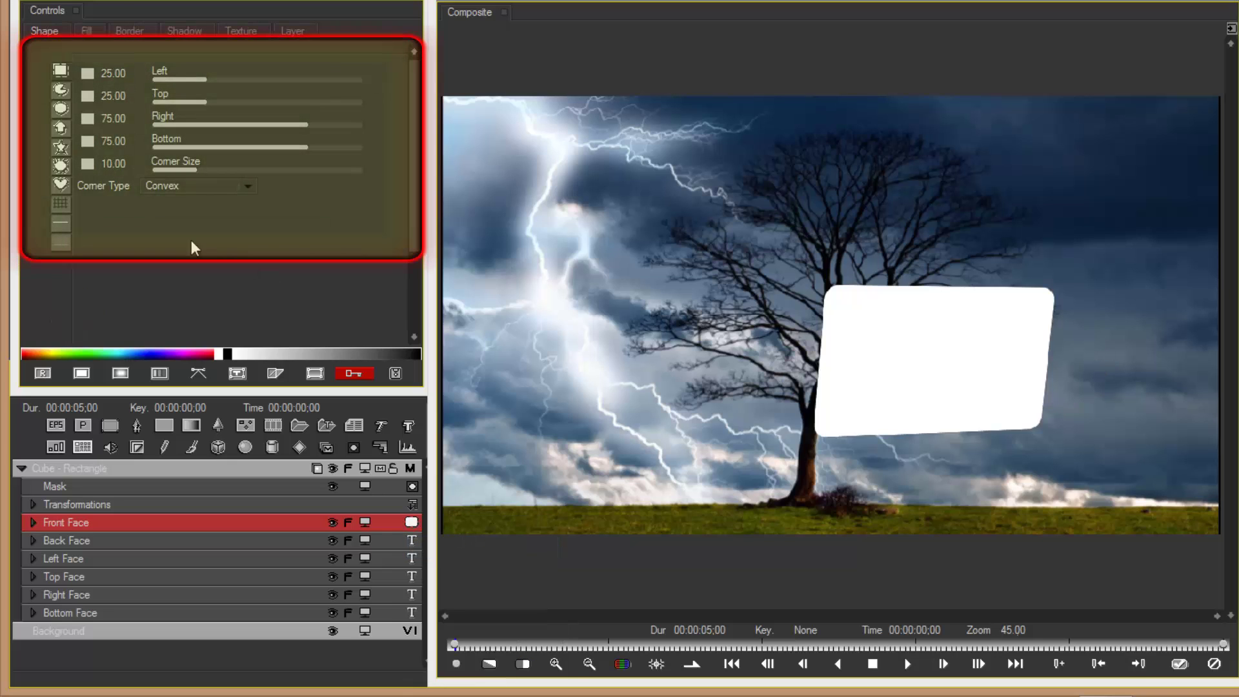
click(59, 184)
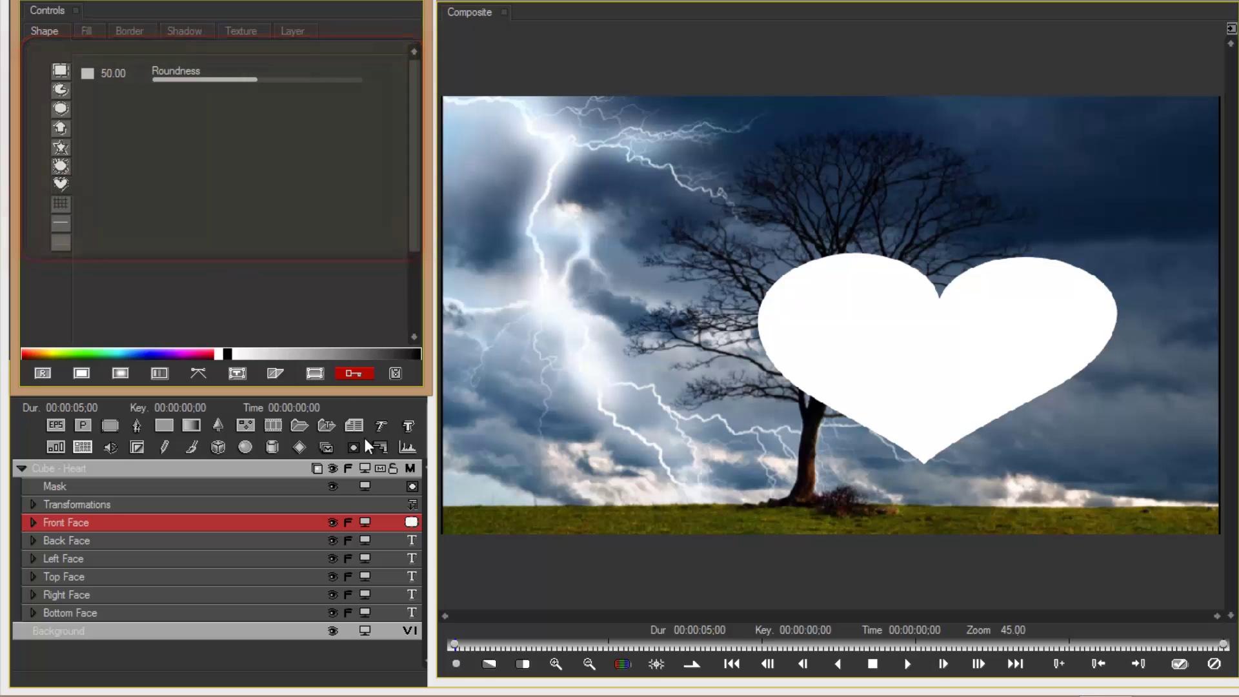
Change the front face media to a natural texture of the Fractal Noise type
click(412, 524)
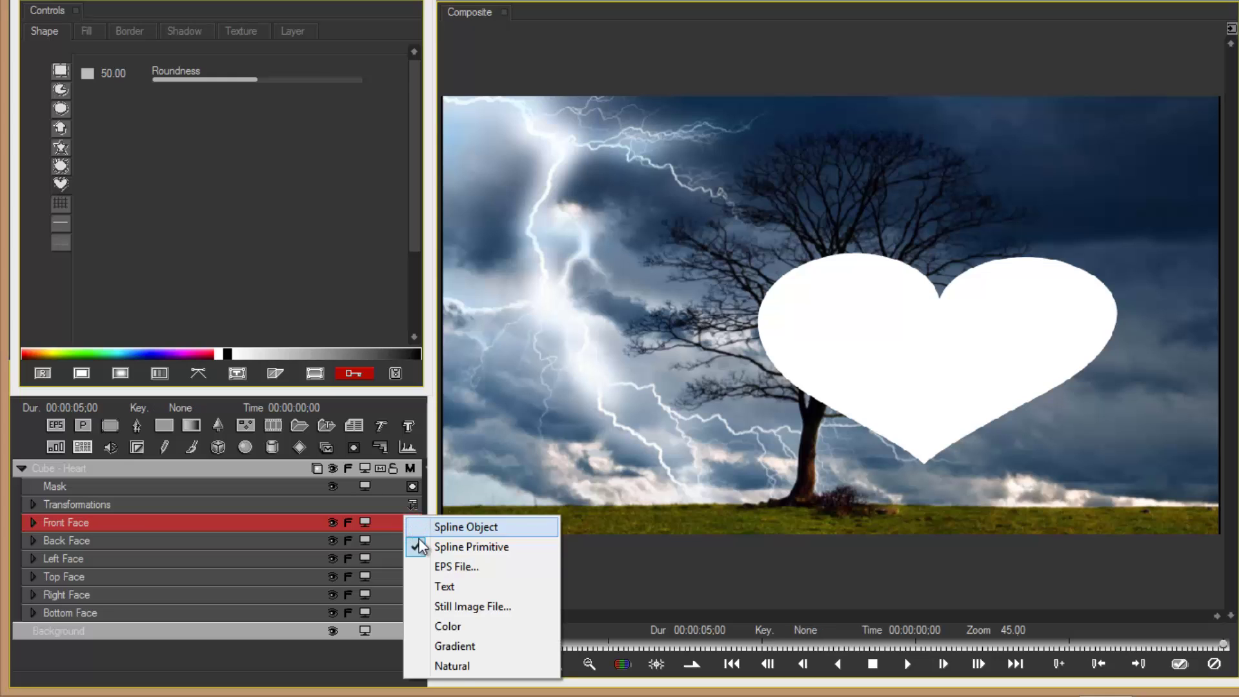
click(462, 671)
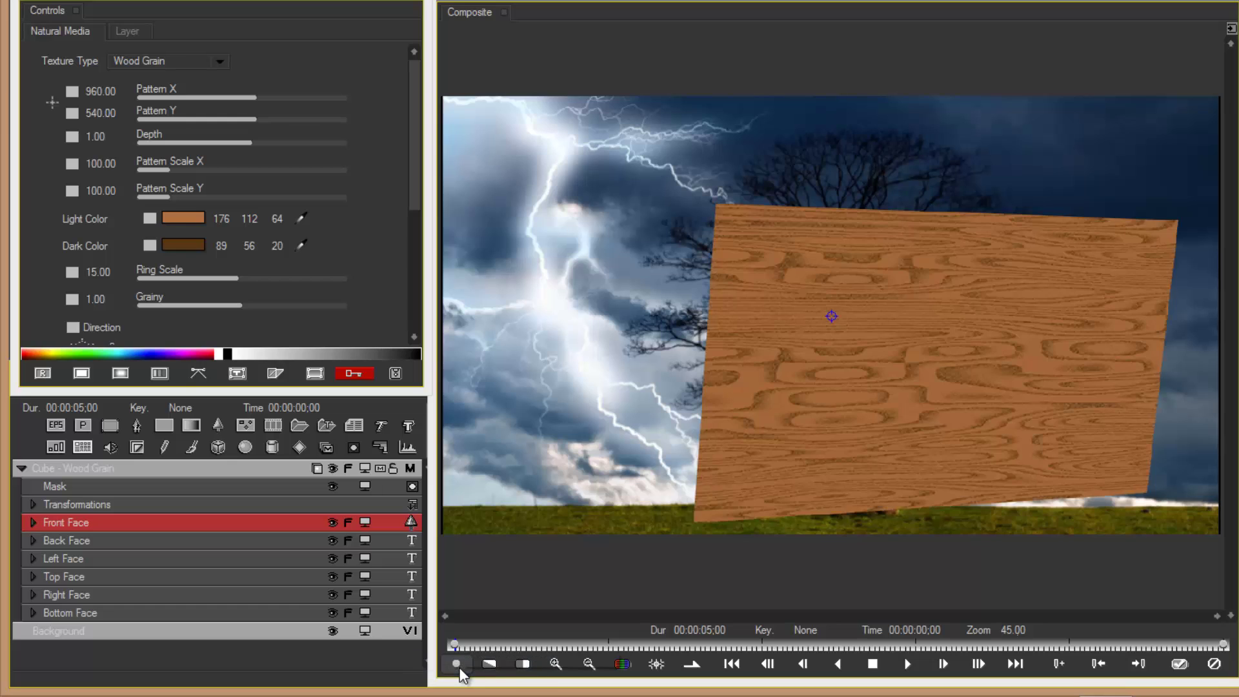
click(220, 62)
click(211, 108)
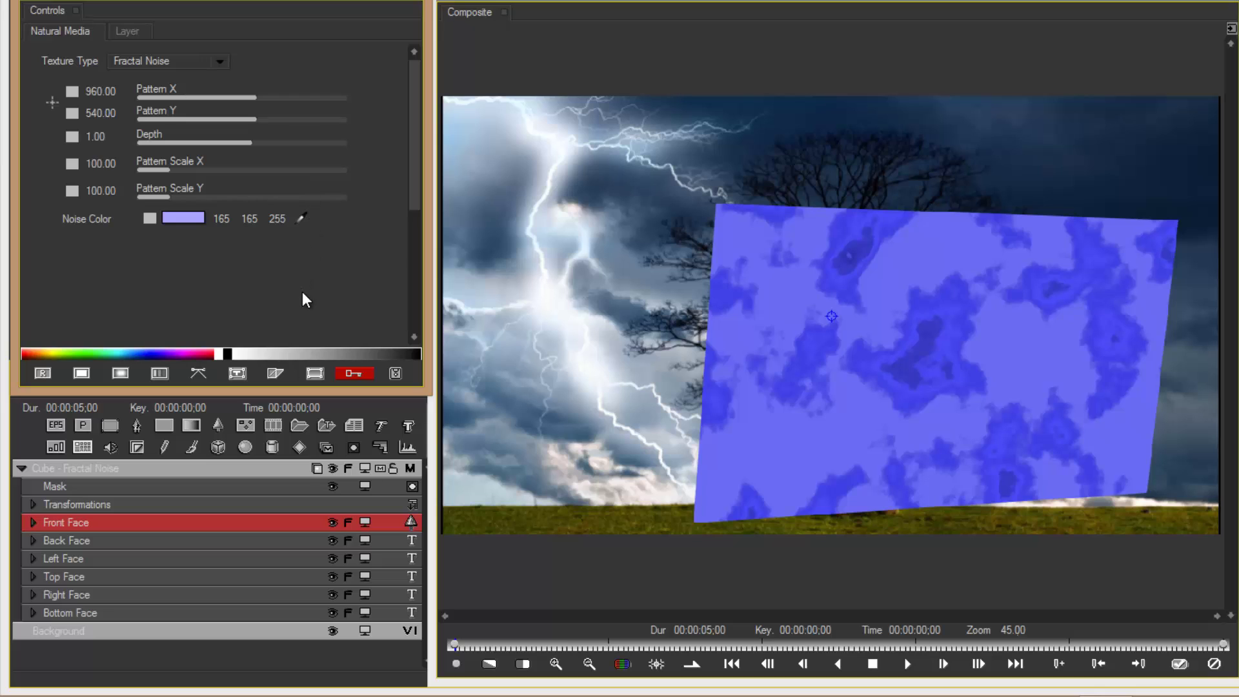
Change the front face media to a gradient and add a dark red (128, 0, 0) color stop at position 0.42
click(411, 526)
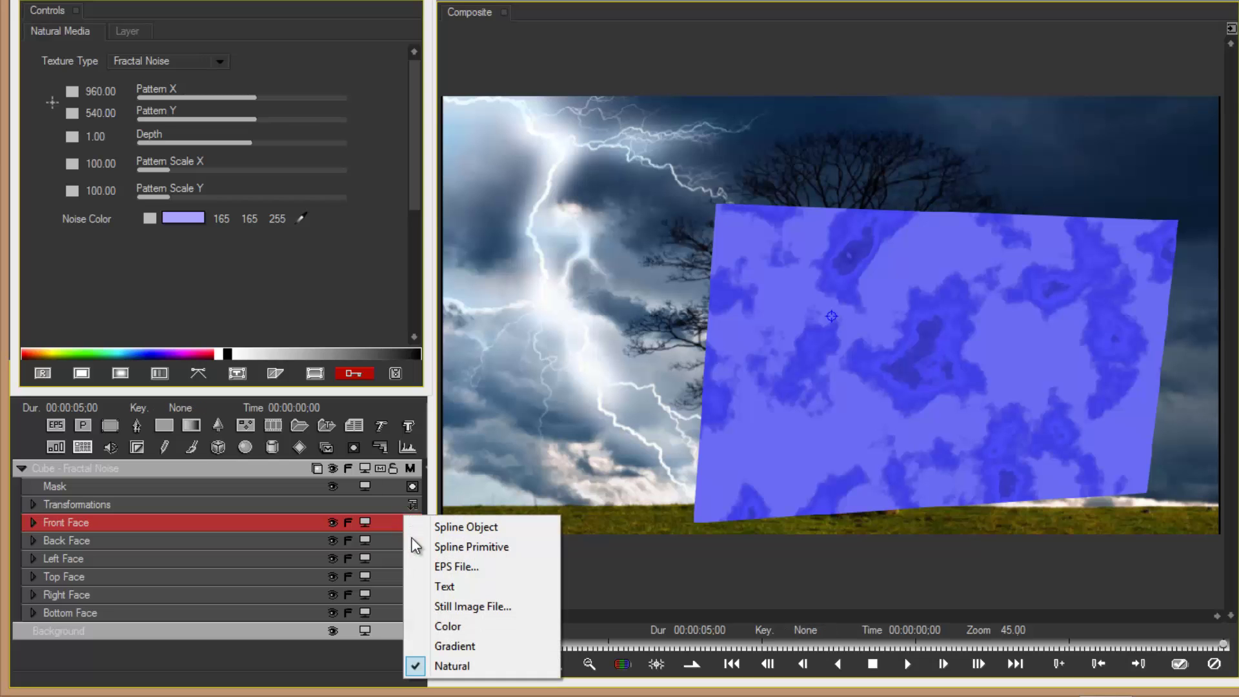
click(451, 647)
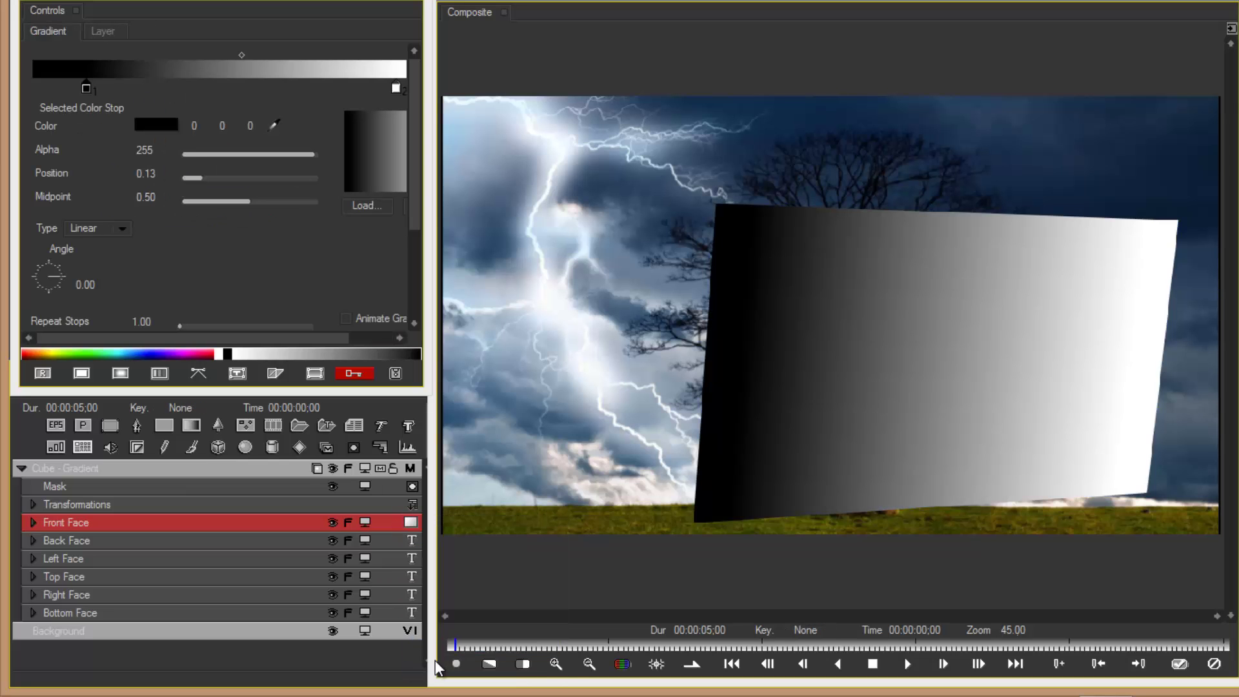
click(211, 89)
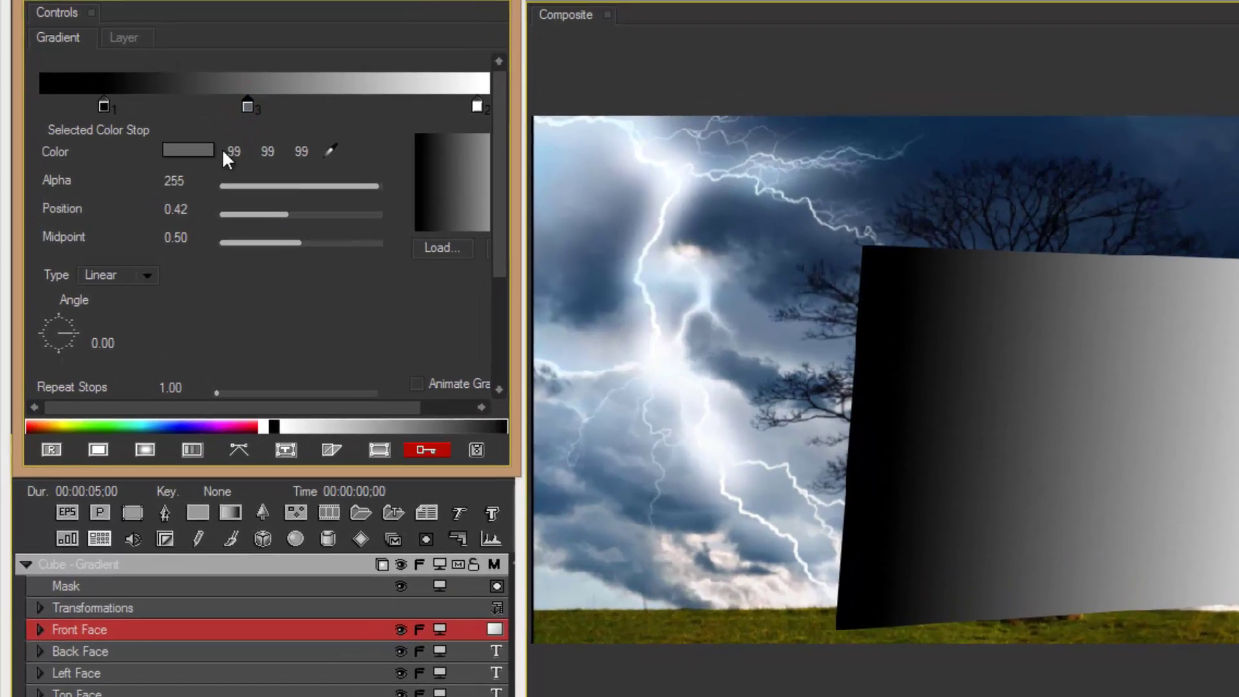
click(158, 126)
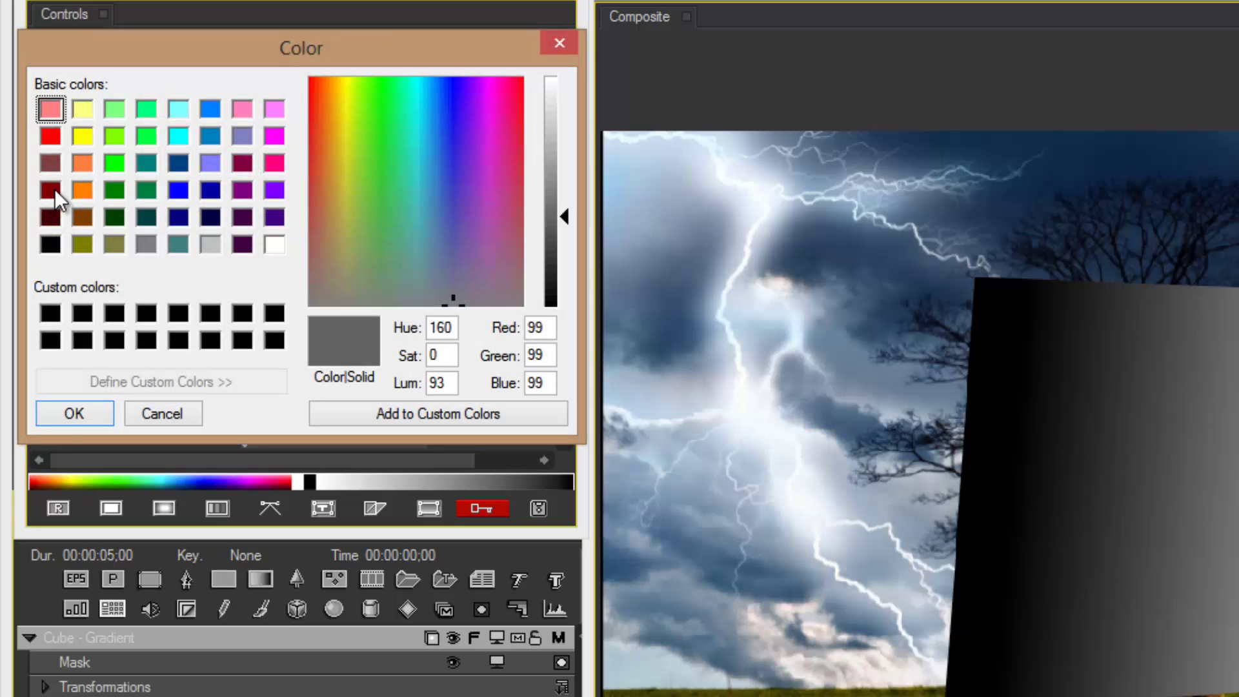
click(54, 188)
click(62, 418)
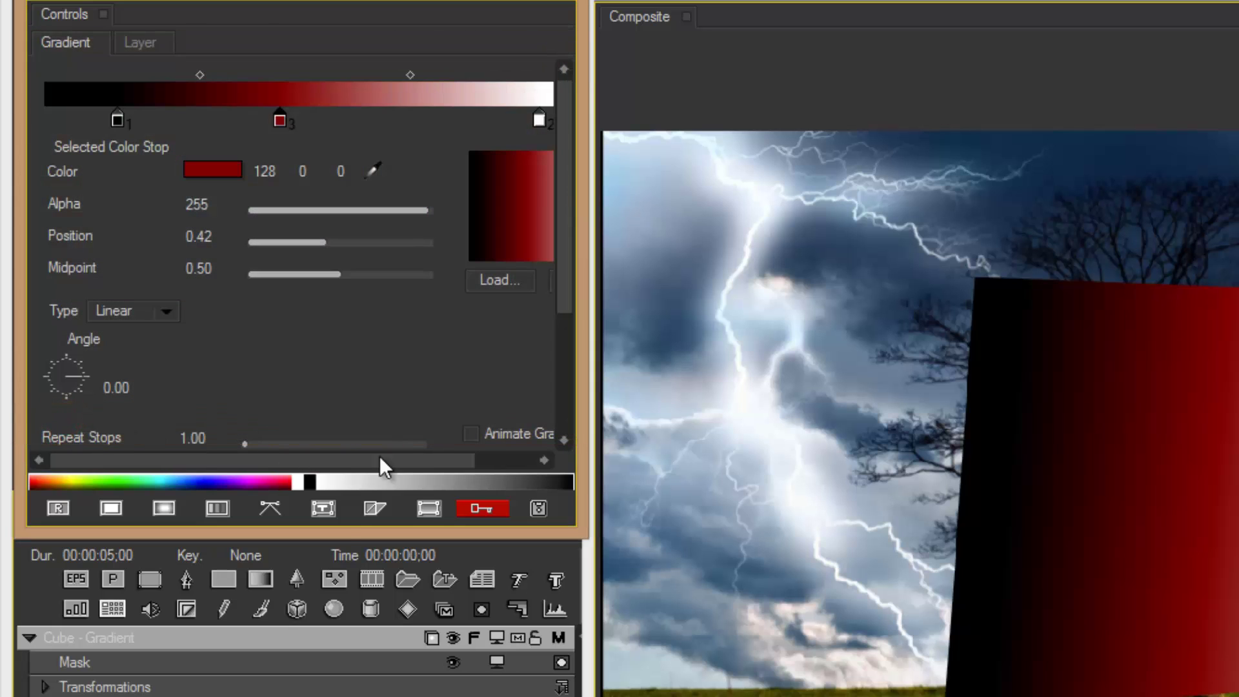
Set the front face gradient's type to Contour and its Repeat Stops to 32.37
drag(327, 529, 285, 696)
click(167, 310)
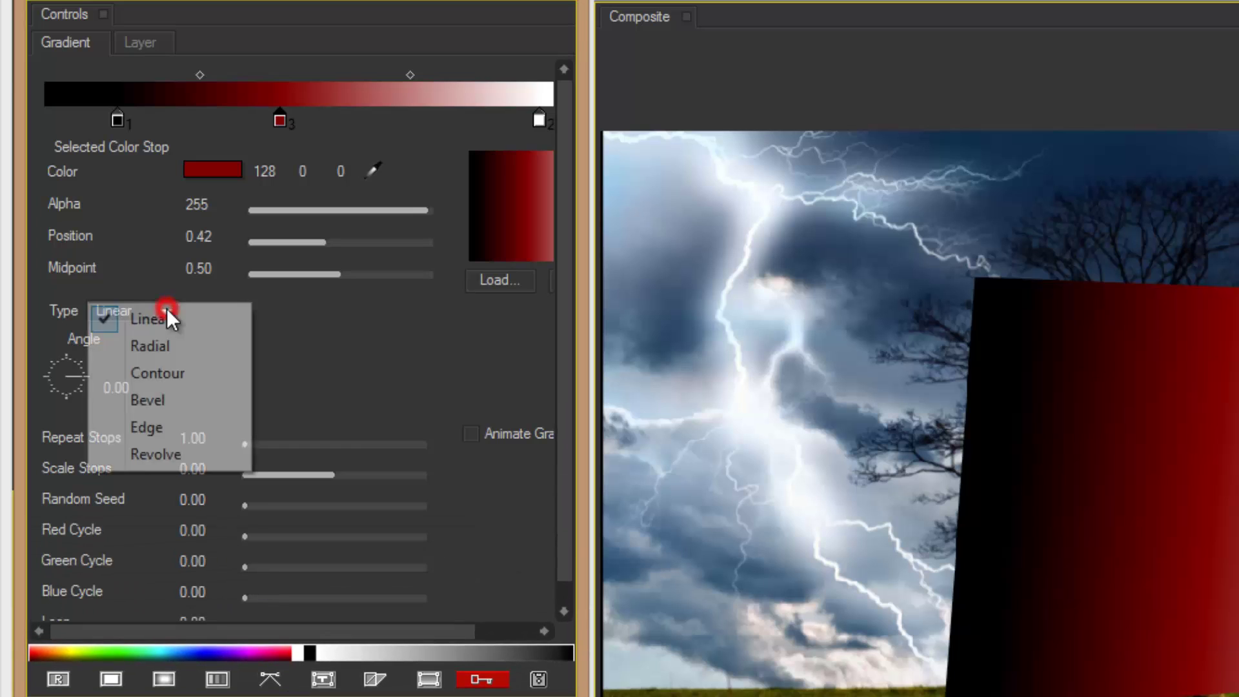
click(170, 372)
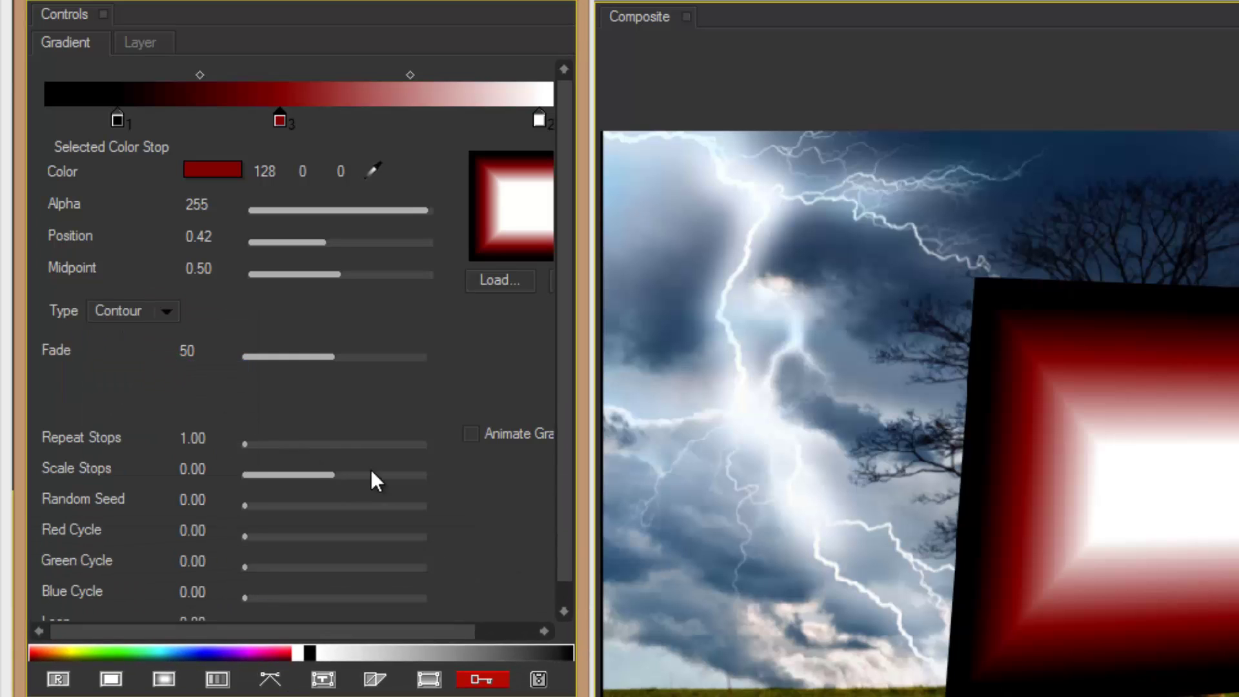
click(303, 444)
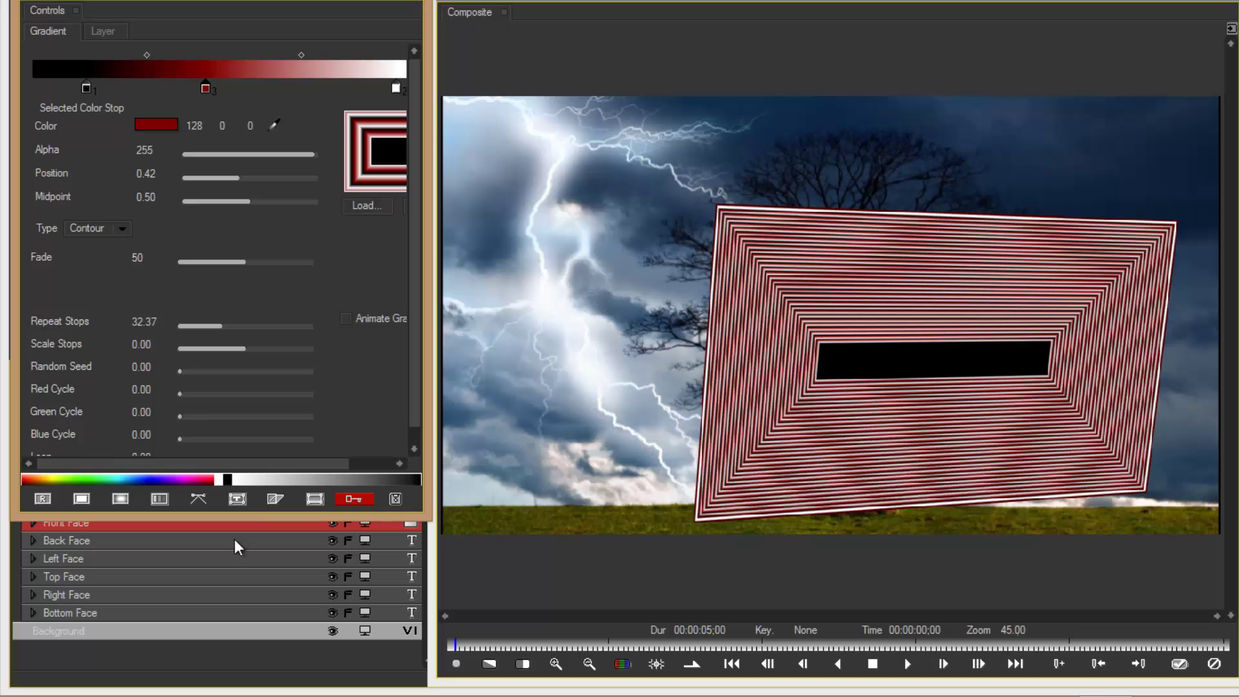
drag(236, 516, 235, 377)
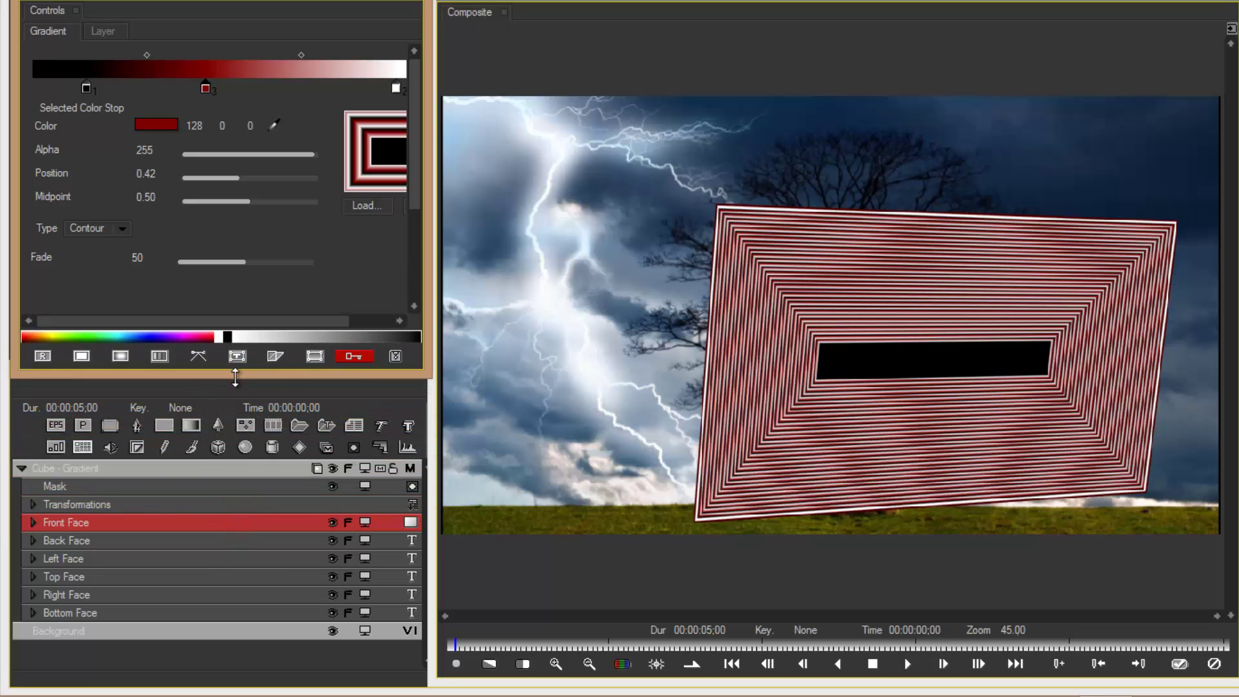
Change the front face media to a solid color, keeping the blue 45, 67, 94 in the color picker
click(410, 522)
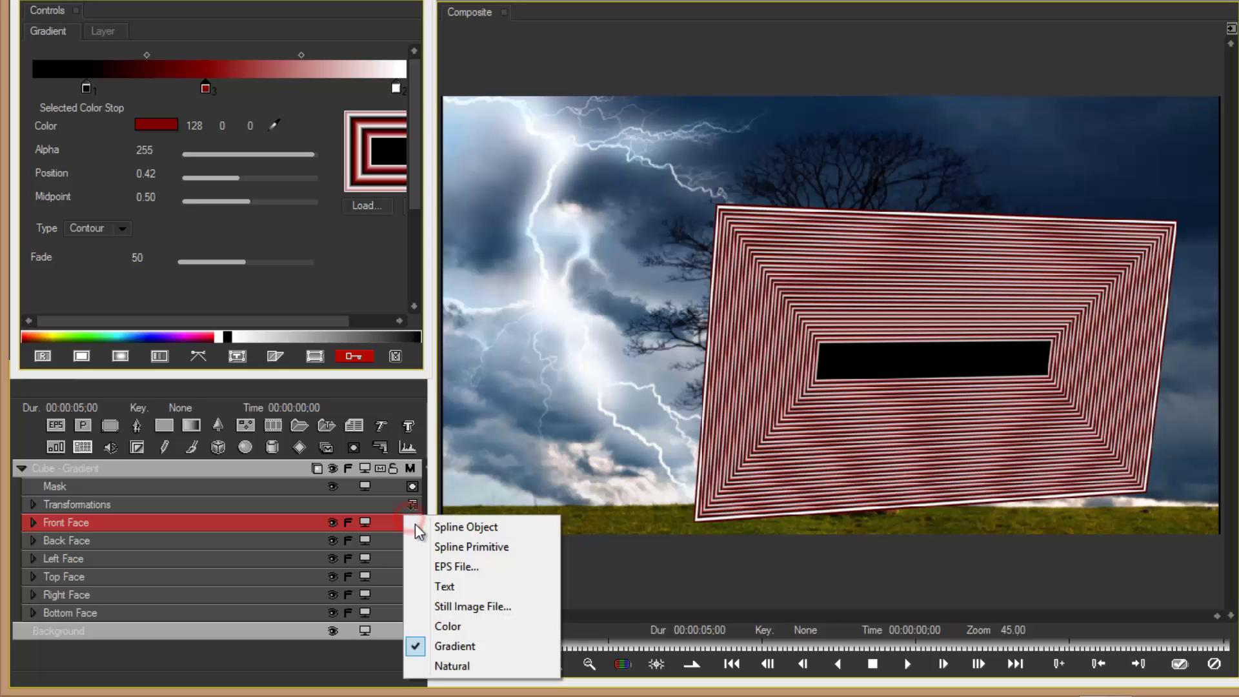
click(448, 626)
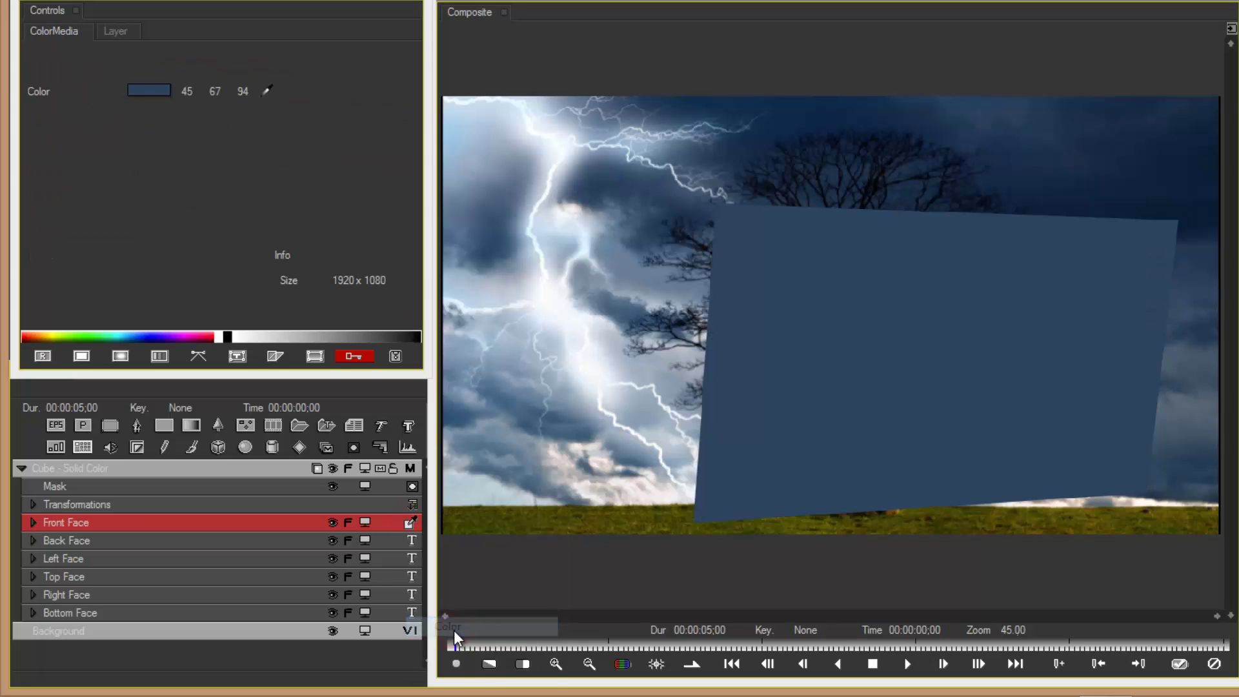
click(157, 91)
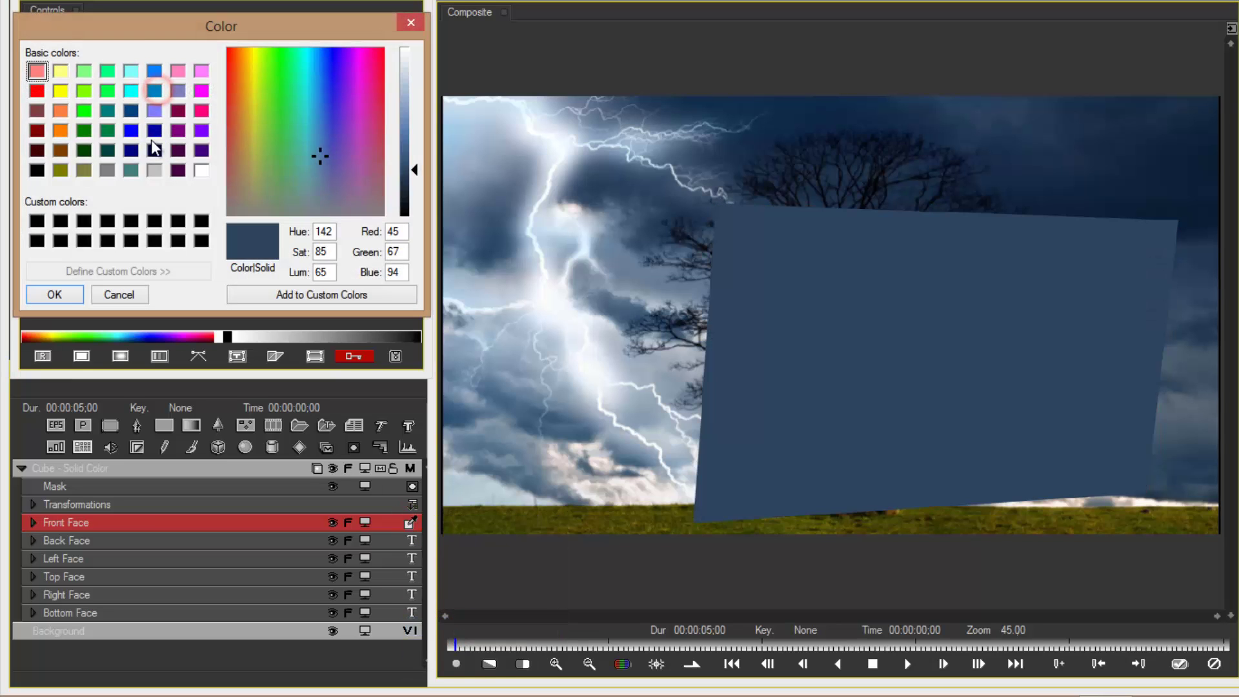
click(52, 295)
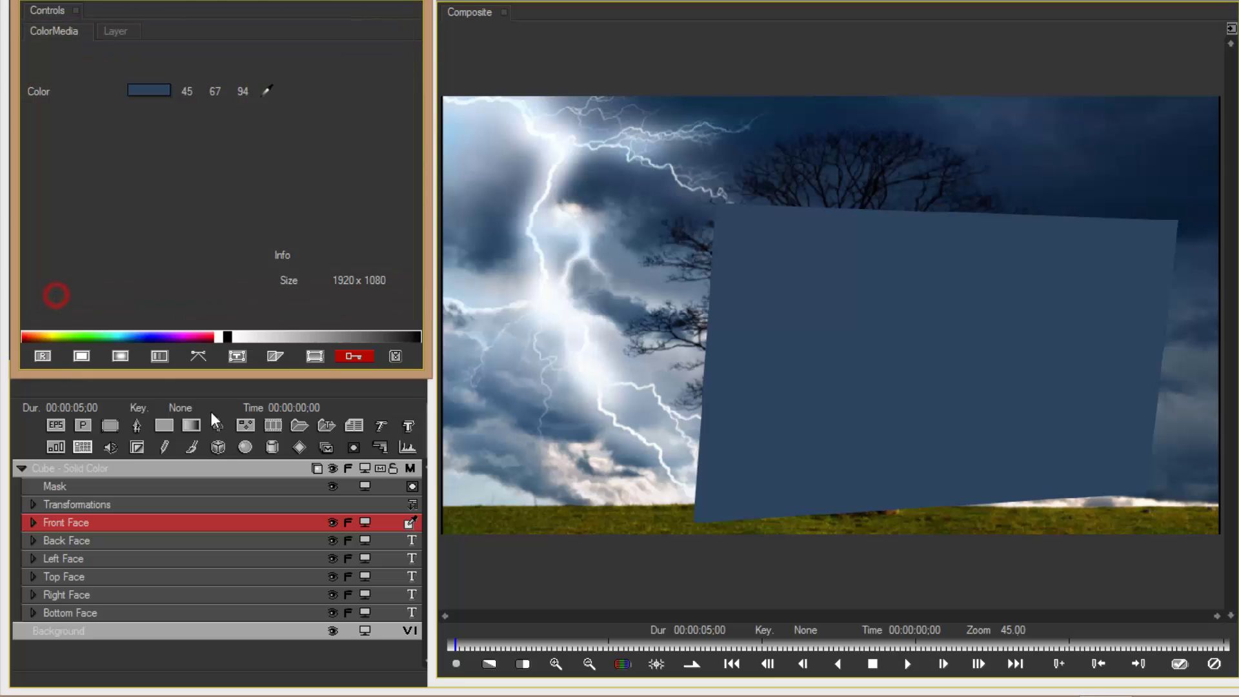
Change the front face media to the still image totem-poles-800X800 from the Cube Images folder
click(410, 523)
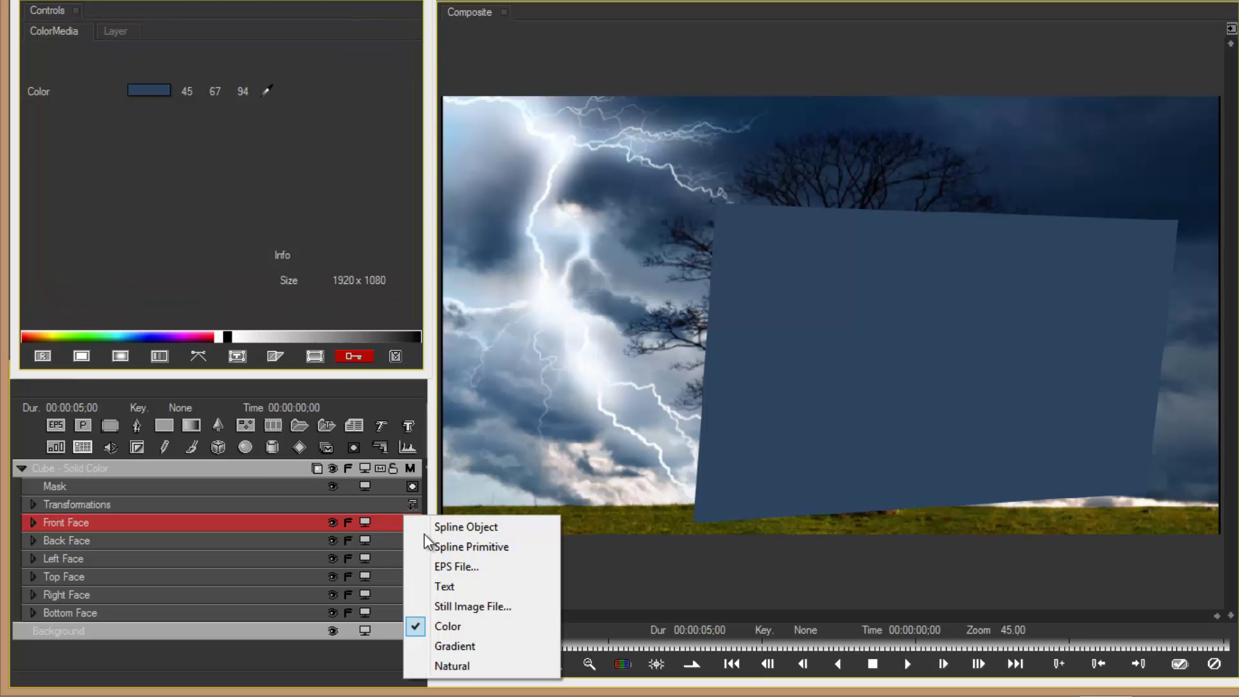
click(463, 606)
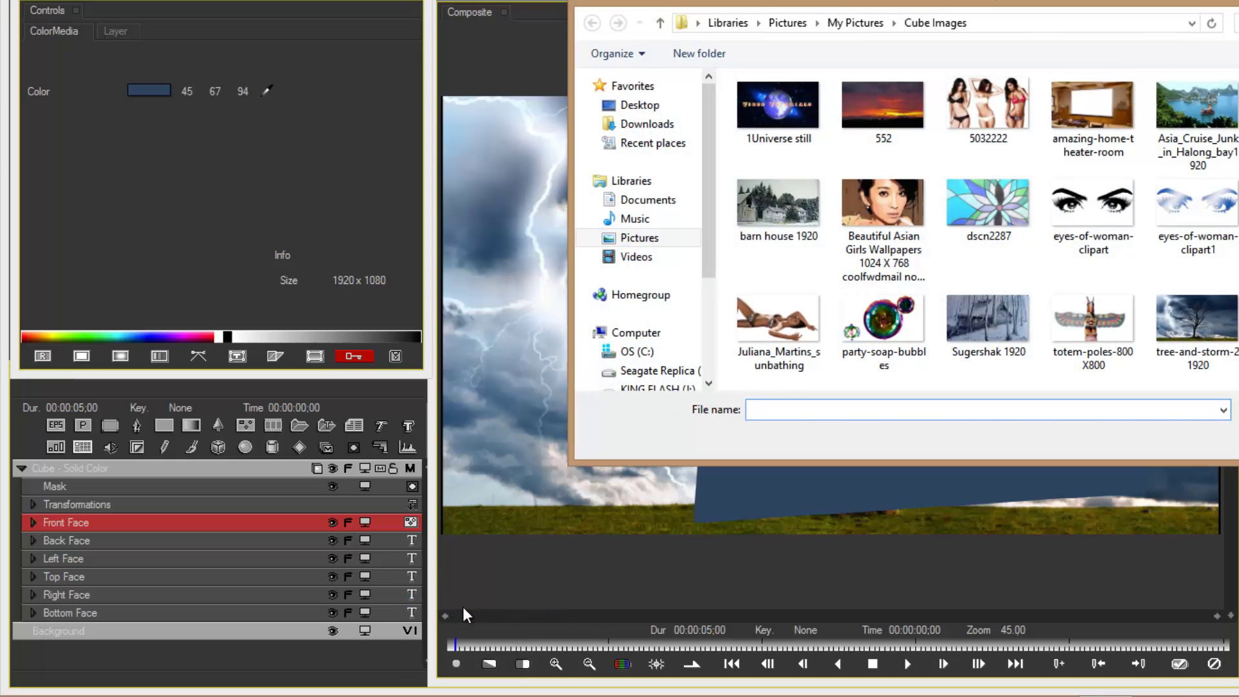
click(1090, 324)
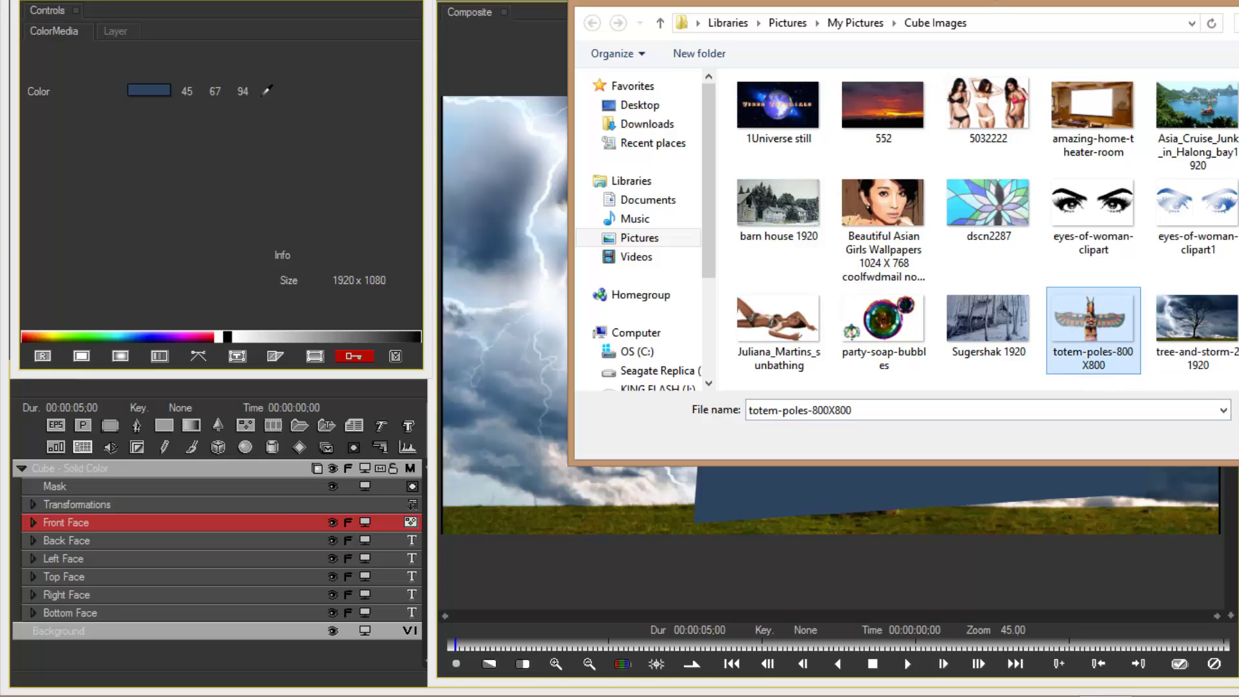
key(Return)
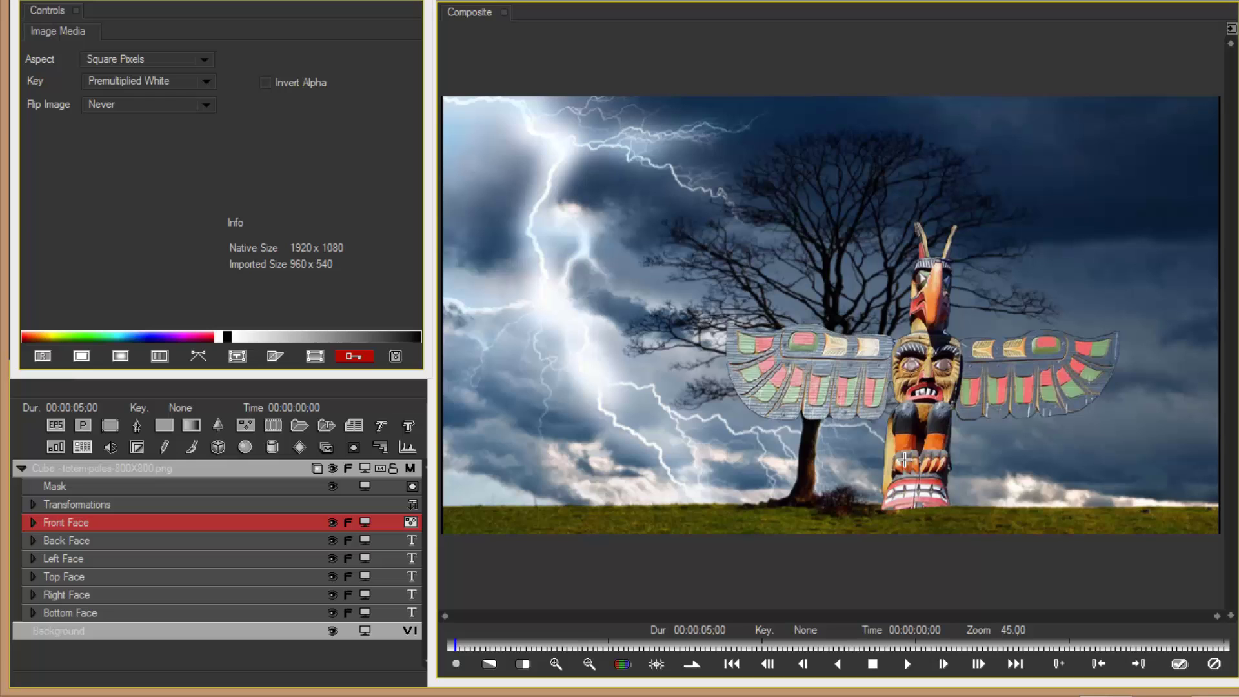
Change the back face media to the still image amazing-home-theater-room from the Cube Images folder
click(269, 542)
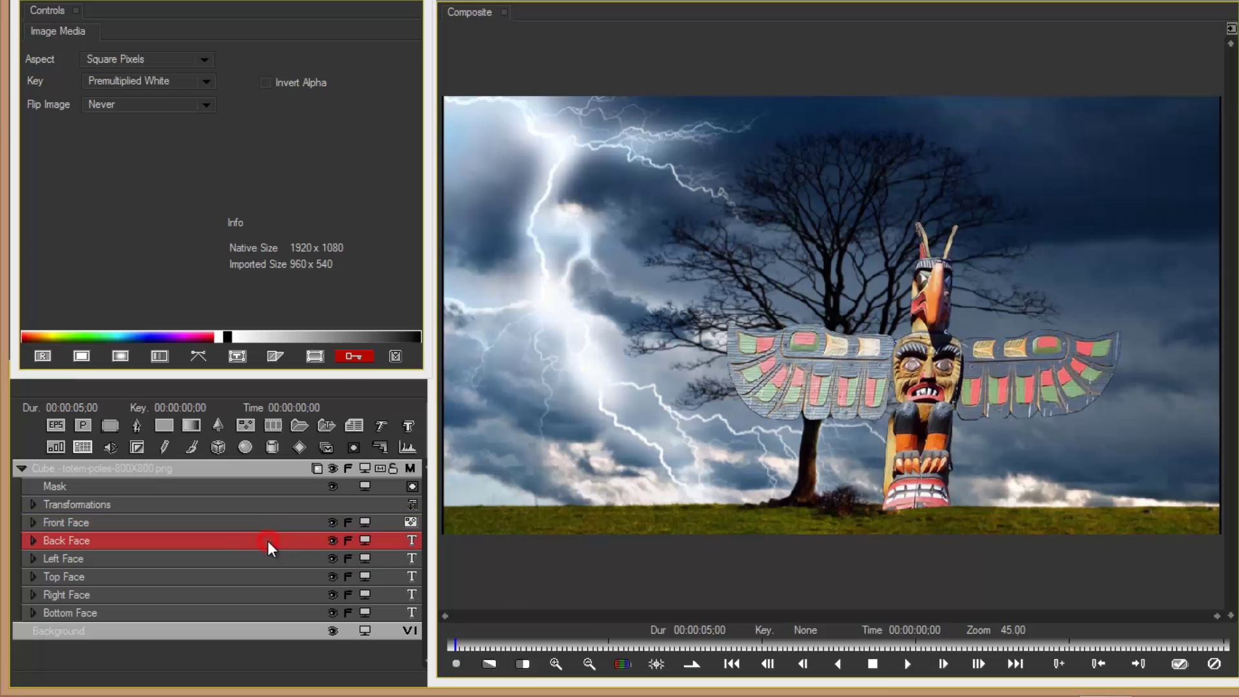
click(411, 544)
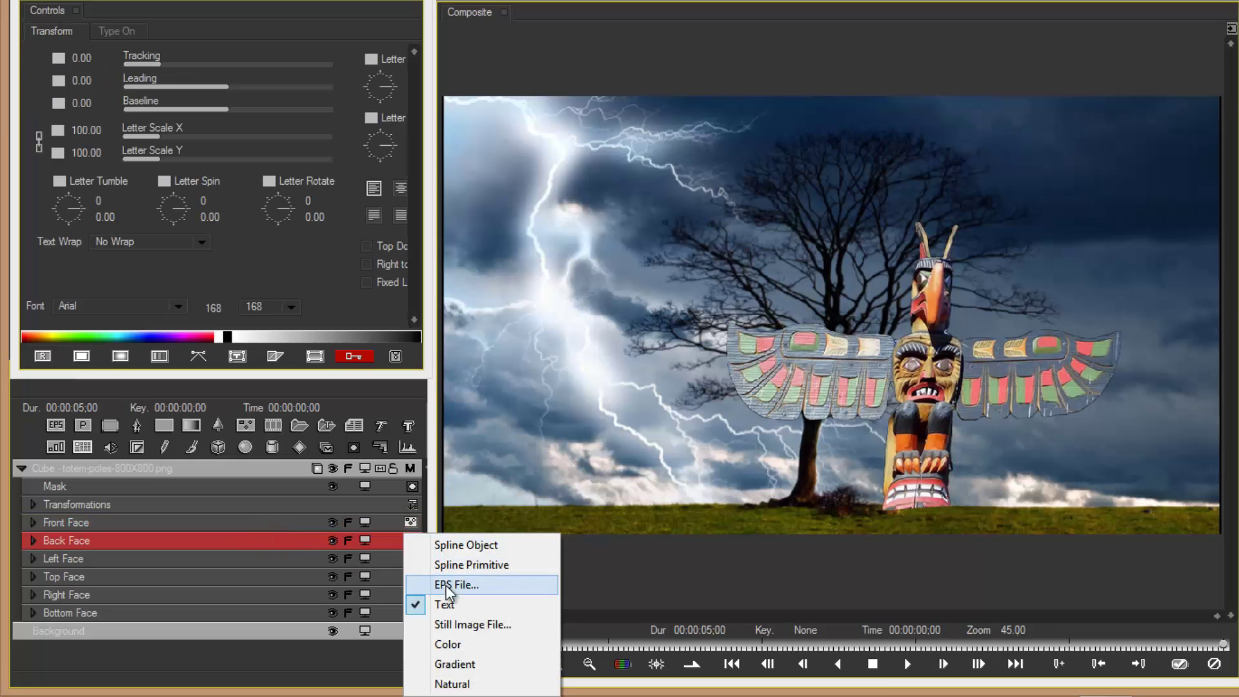
click(478, 622)
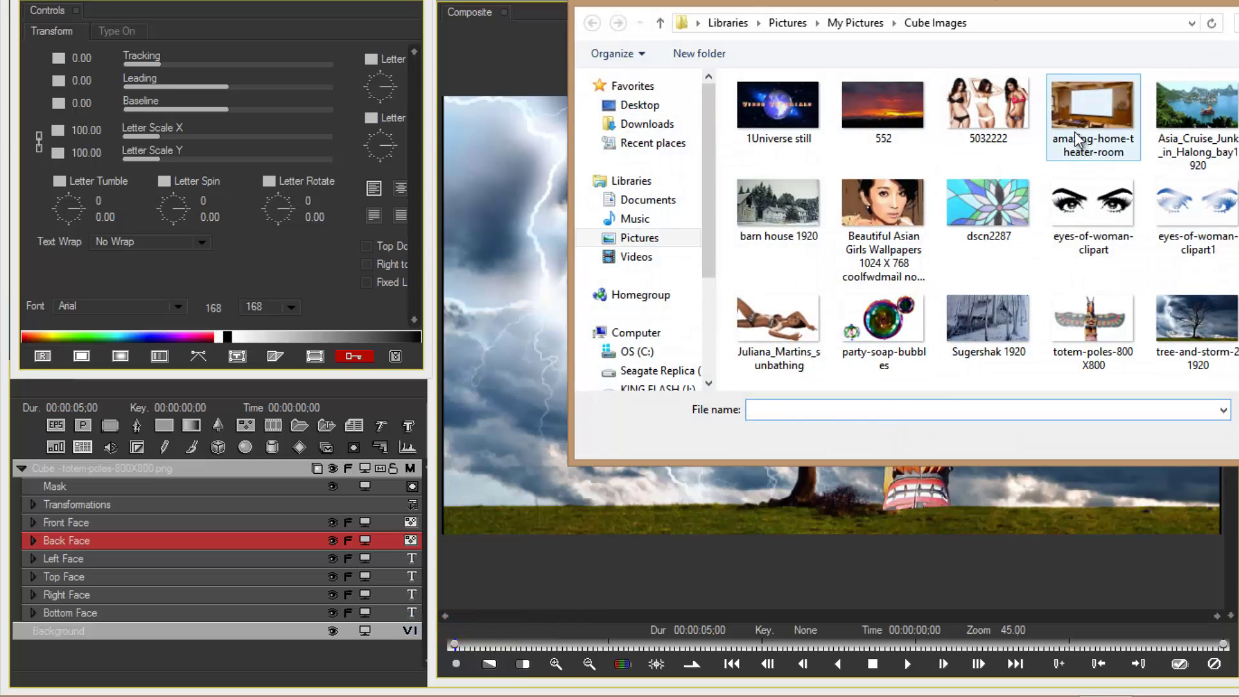
click(1091, 121)
key(Return)
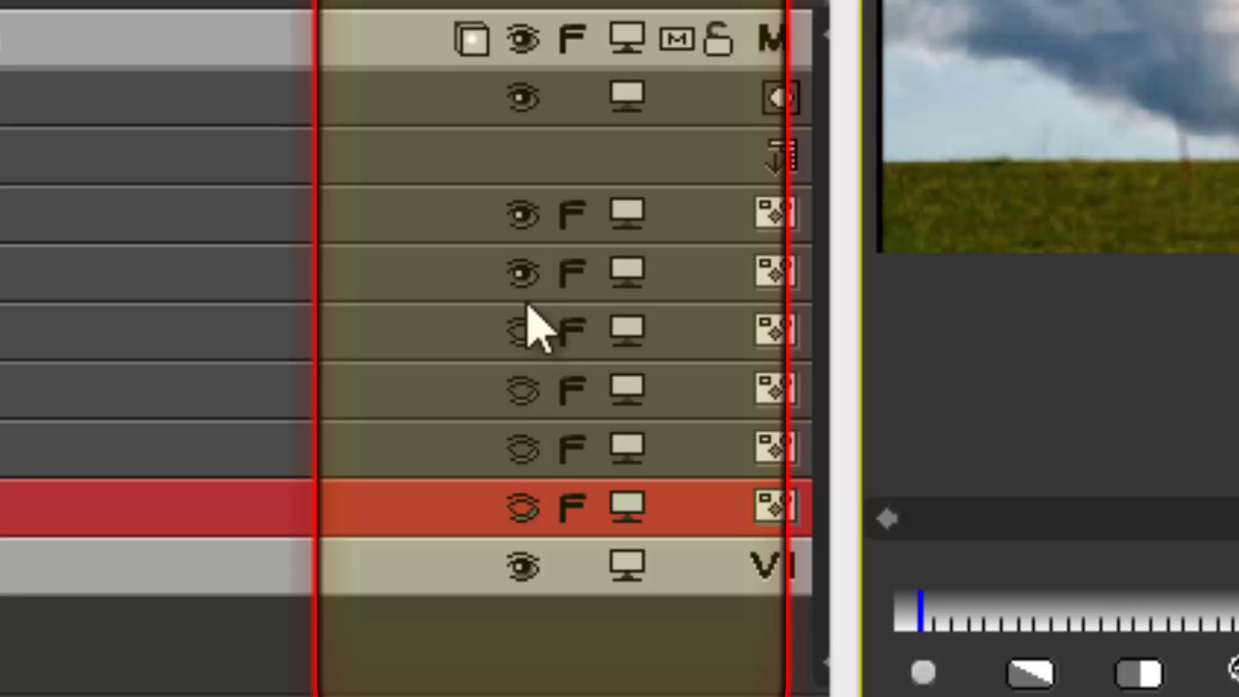
Turn on the visibility of the cube's left, top, right and bottom faces, keeping the front and back faces shown
click(525, 280)
click(521, 277)
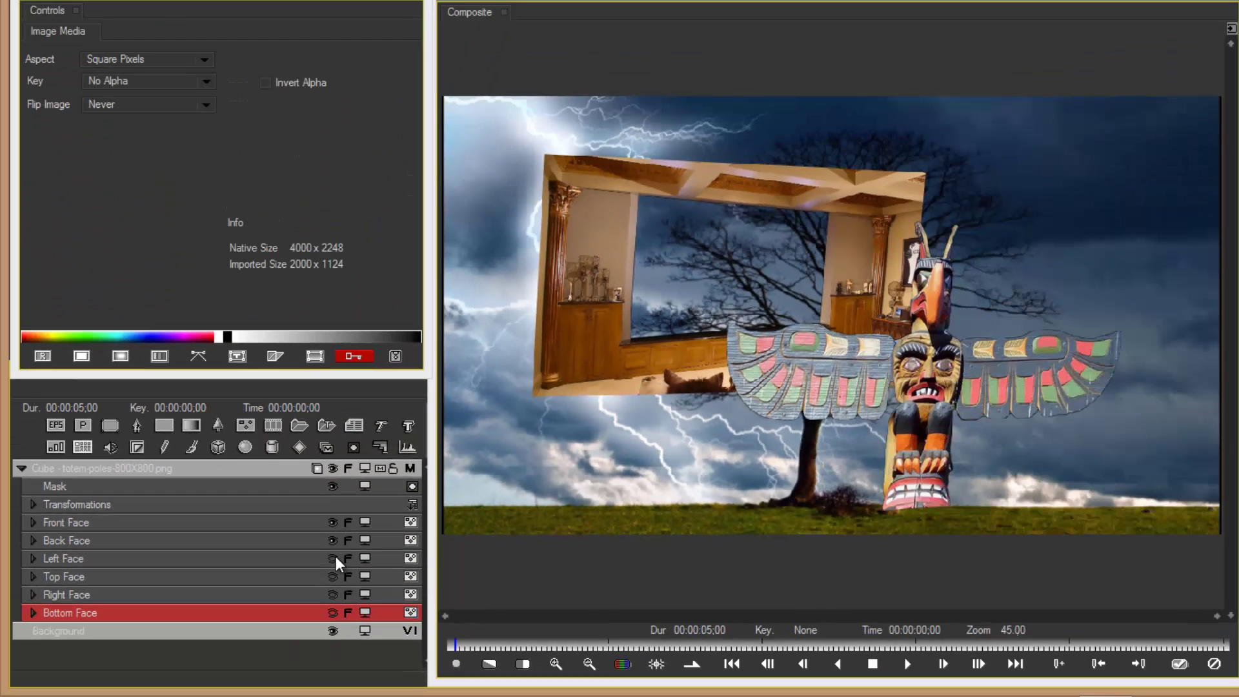
click(454, 413)
click(333, 574)
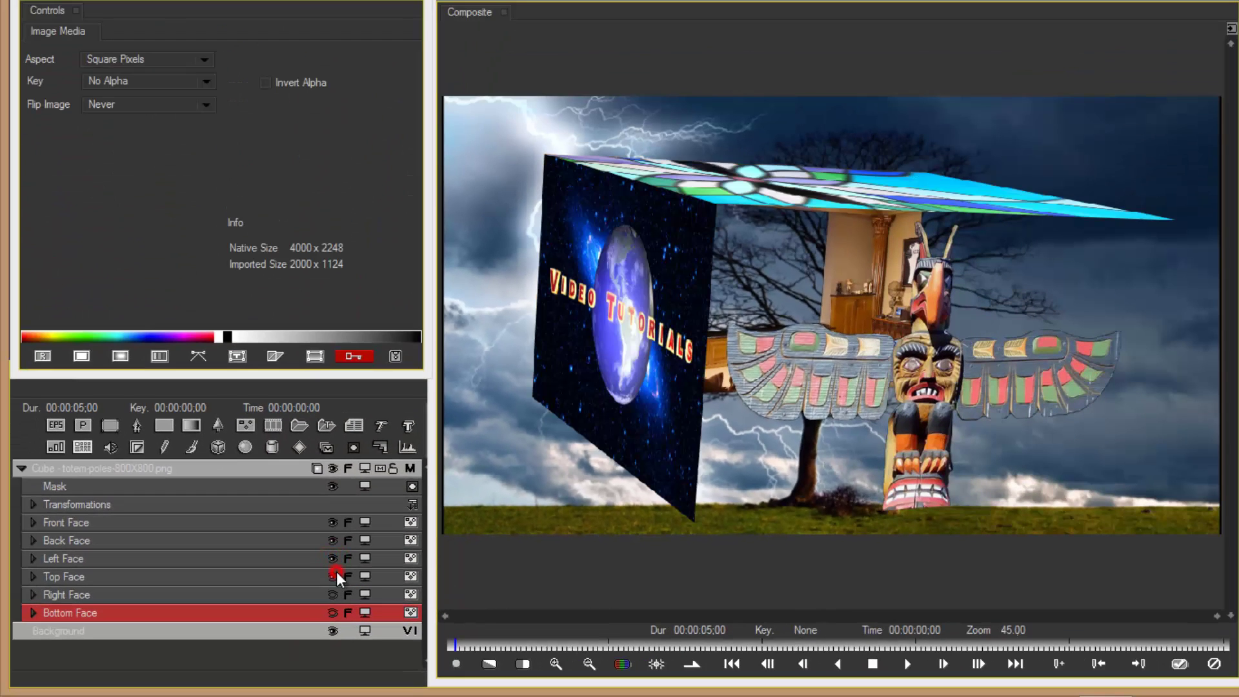
click(336, 594)
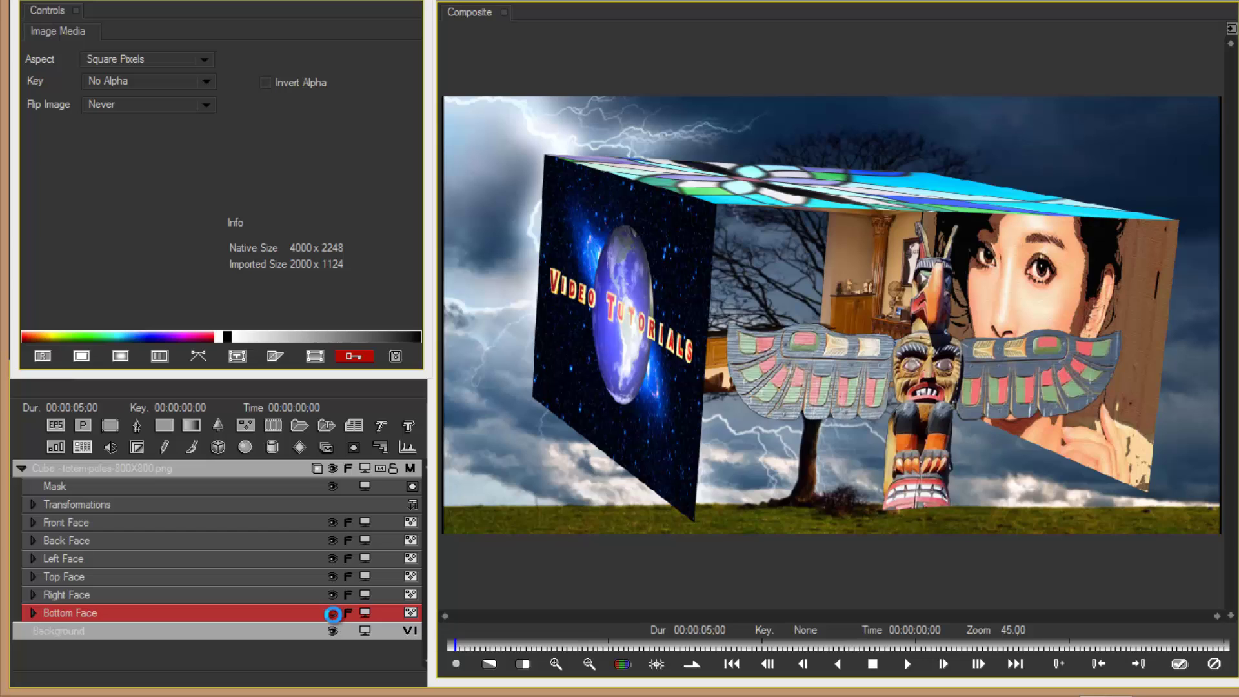
click(333, 613)
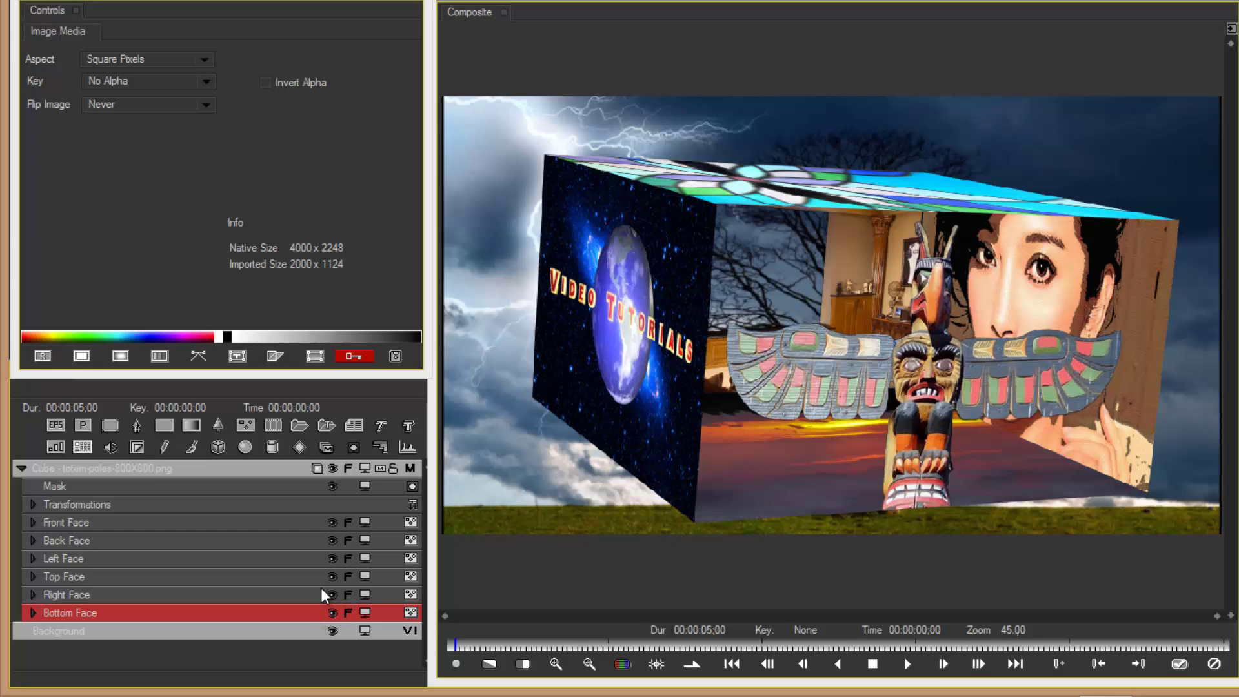
Rotate the whole cube to a Tumble X of about 8.62 and a Spin Y of about -11.52
click(194, 469)
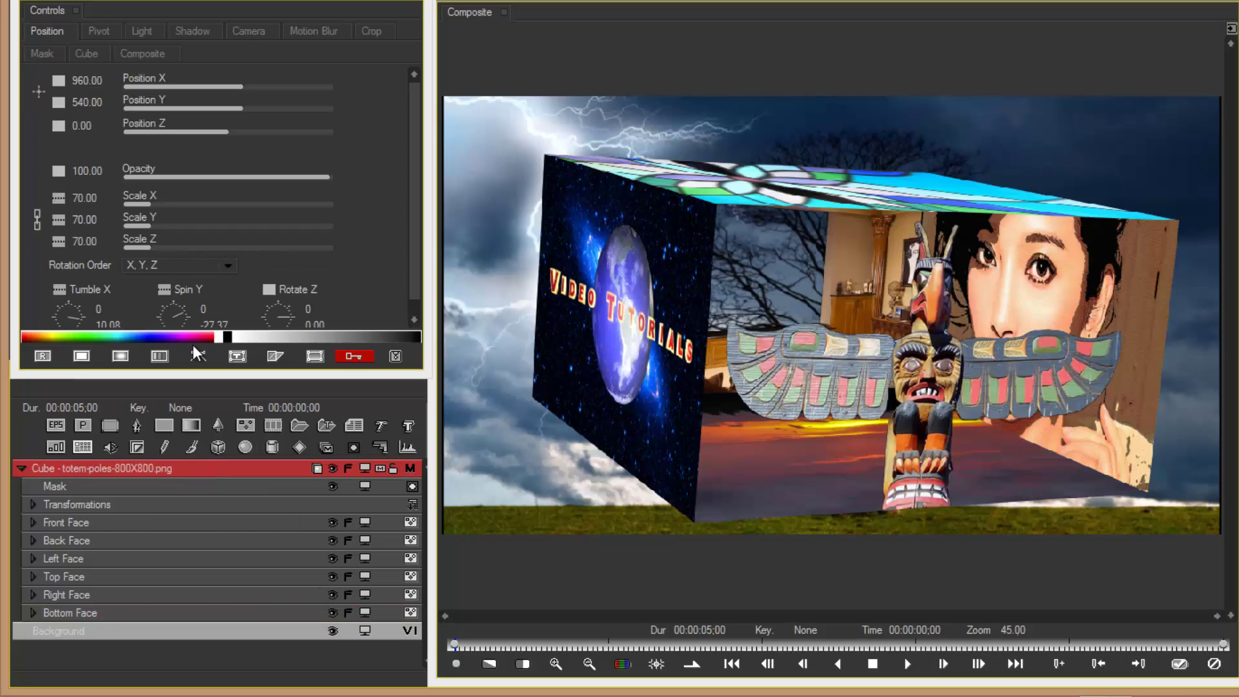
drag(112, 329, 240, 322)
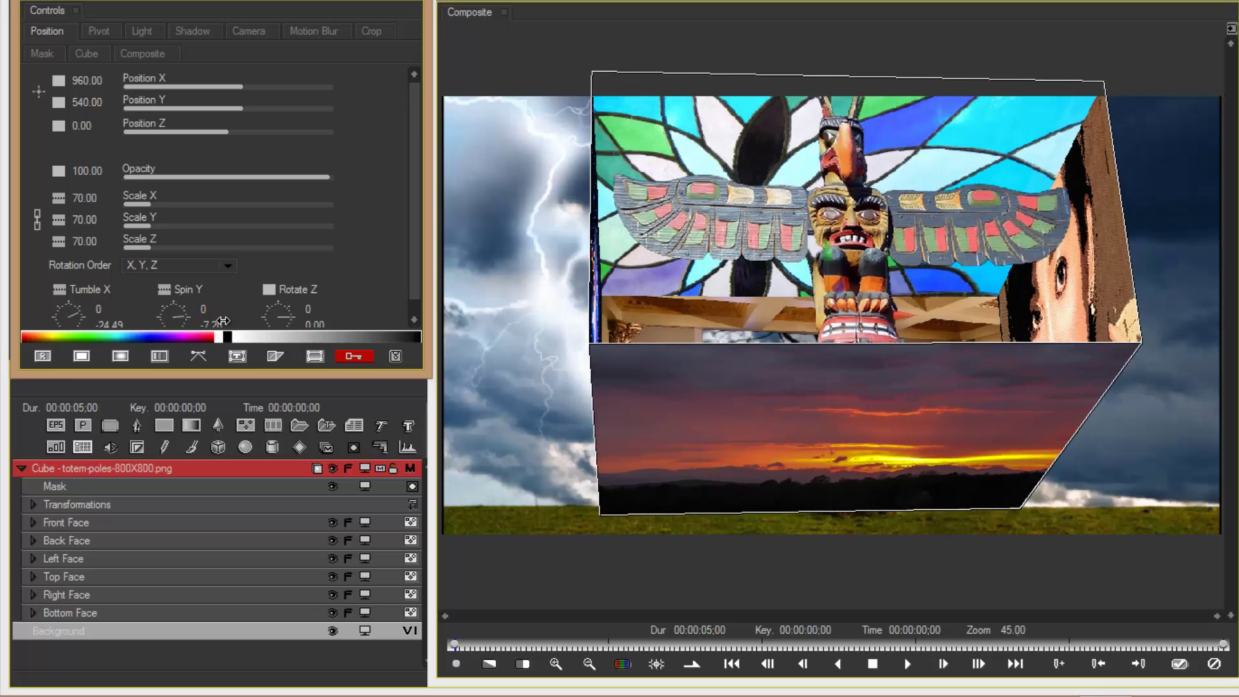
mouse_move(124, 326)
mouse_down()
mouse_move(175, 324)
mouse_move(142, 324)
mouse_up()
click(65, 522)
click(97, 468)
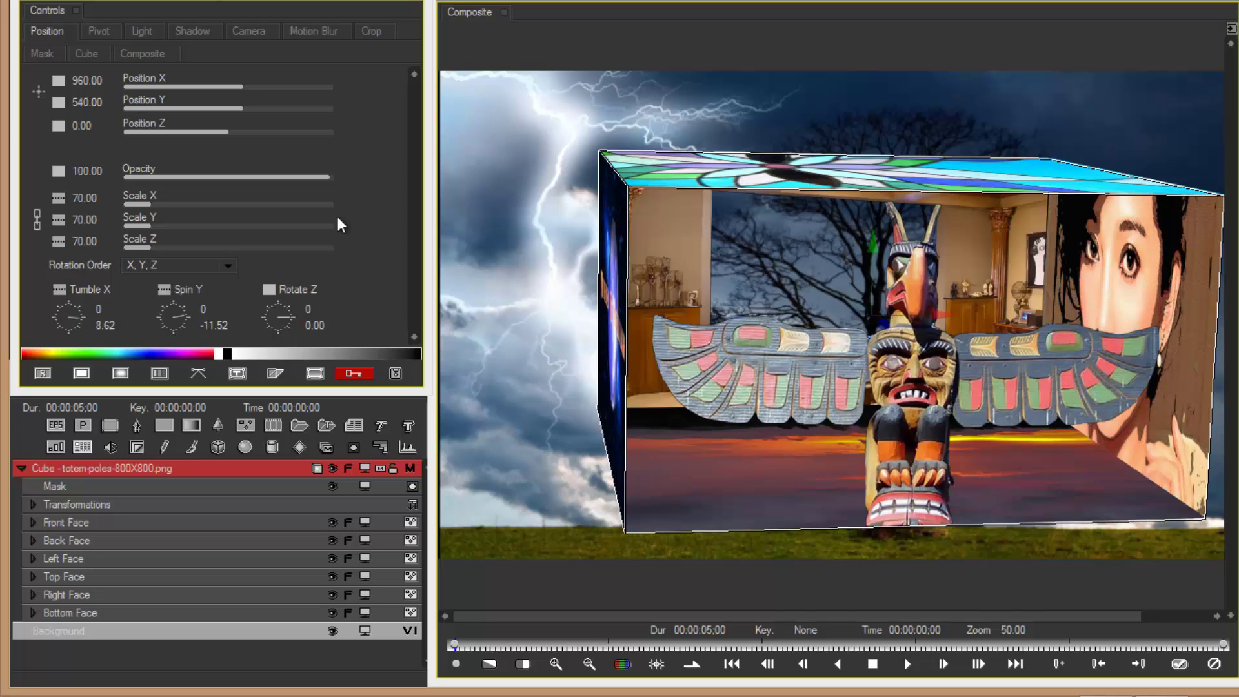
Hide the cube's back, top and bottom faces while keeping the right face shown
click(333, 540)
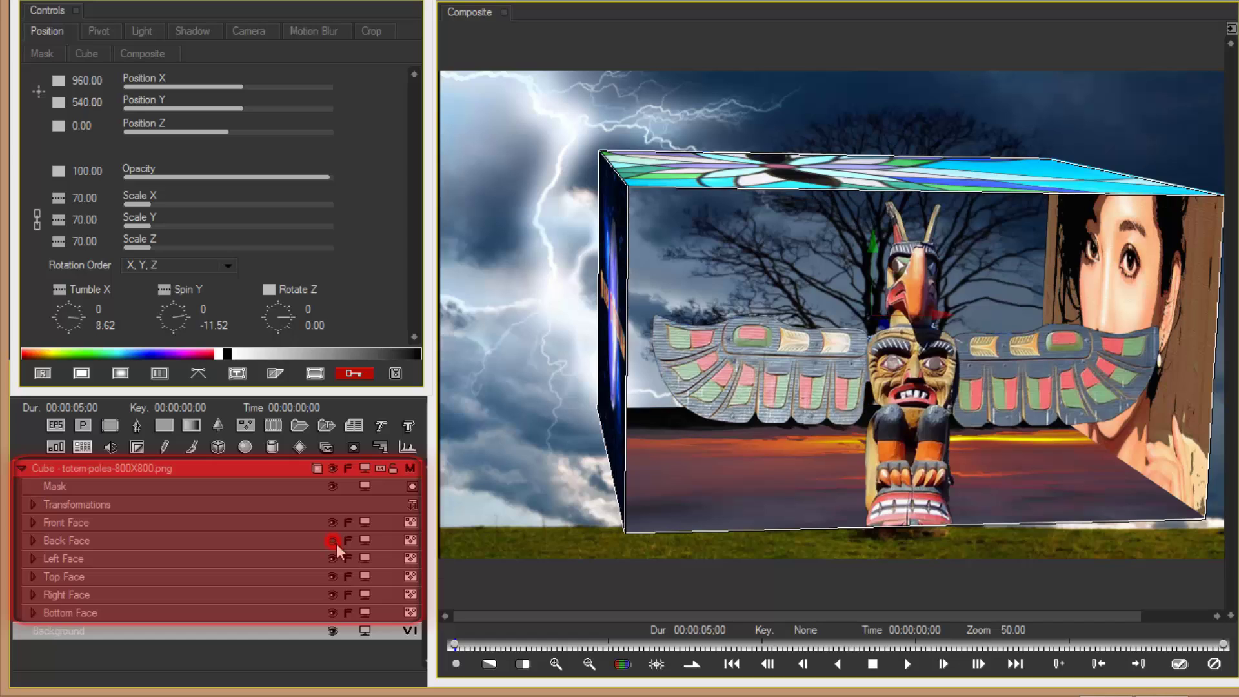
click(333, 576)
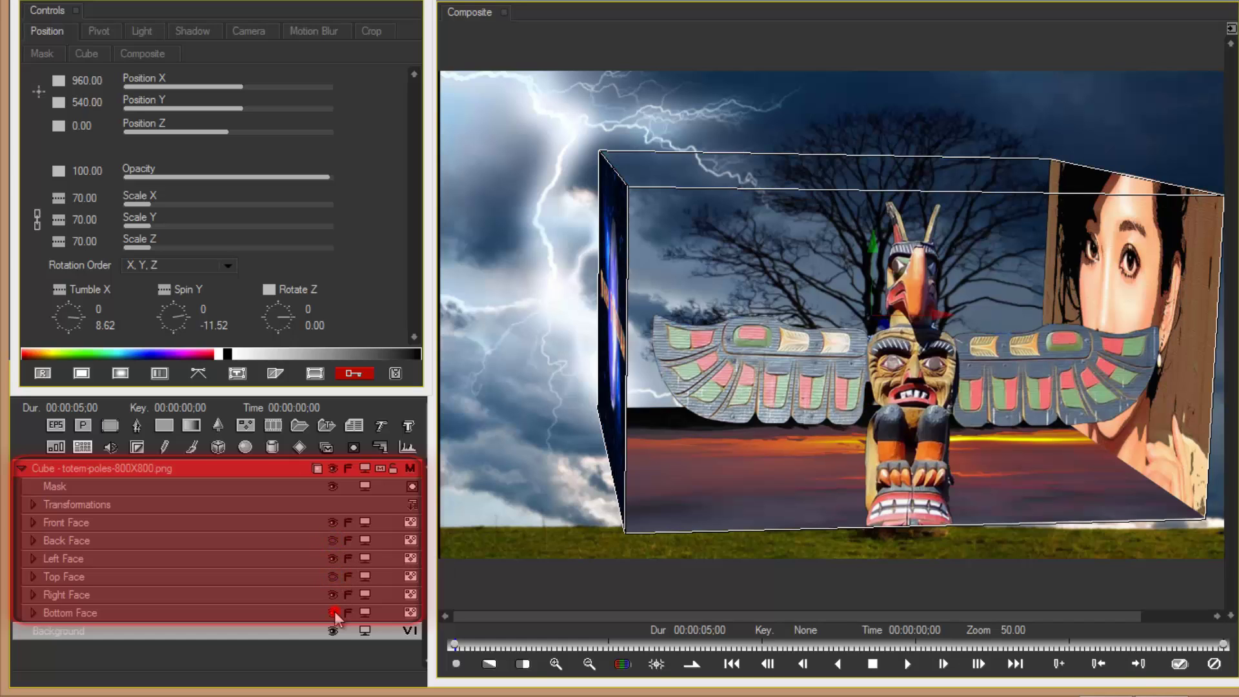
click(333, 611)
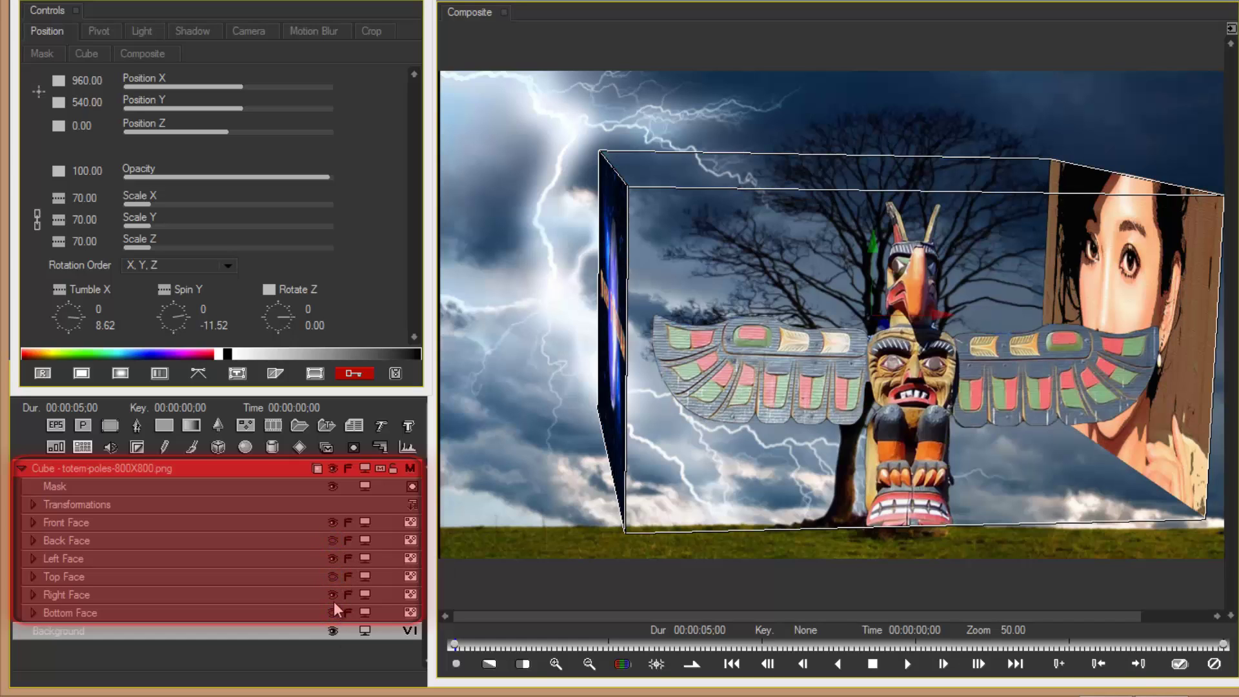
click(332, 595)
click(332, 595)
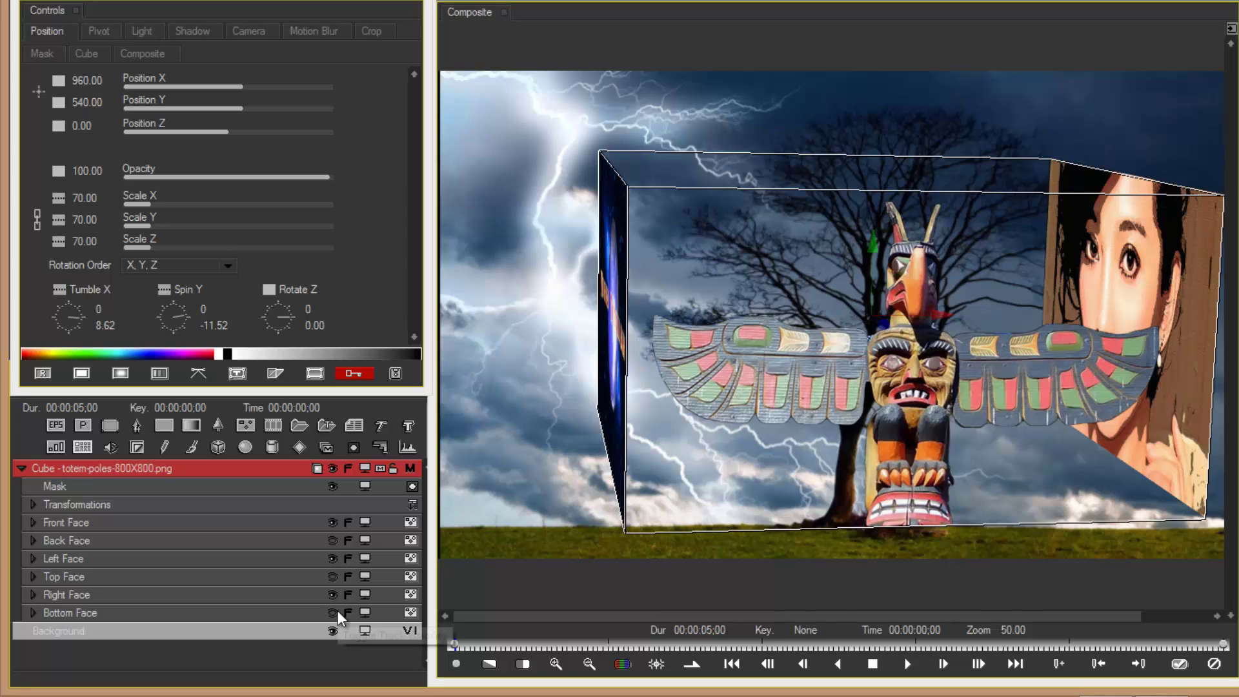
Turn the visibility of the bottom, top and back faces on again
click(333, 612)
click(333, 576)
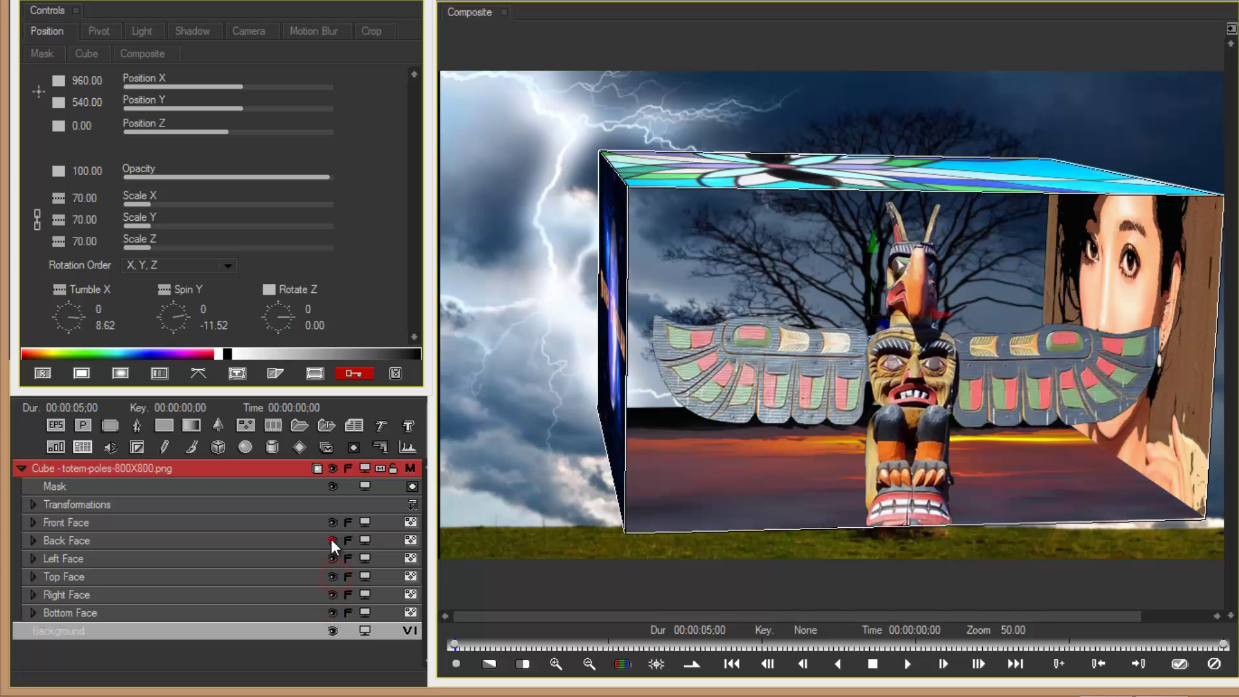
click(333, 540)
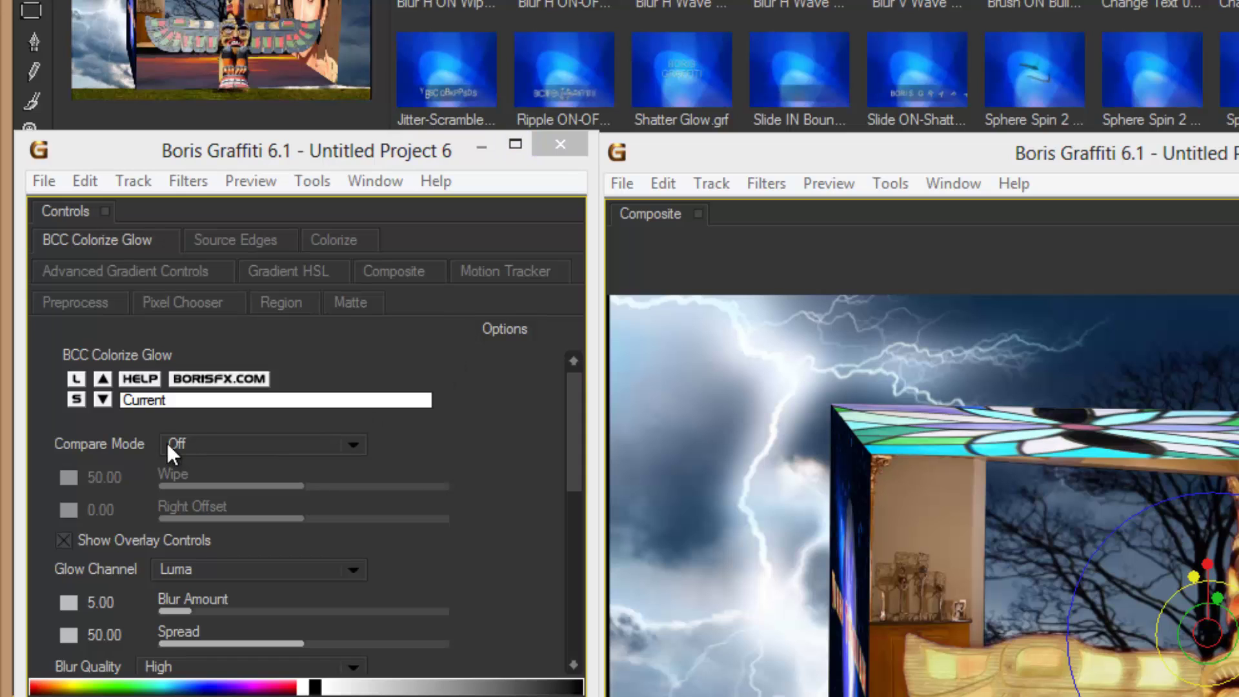
Browse the presets and parameters of the BCC Colorize Glow filter on the front face without choosing a preset
click(199, 401)
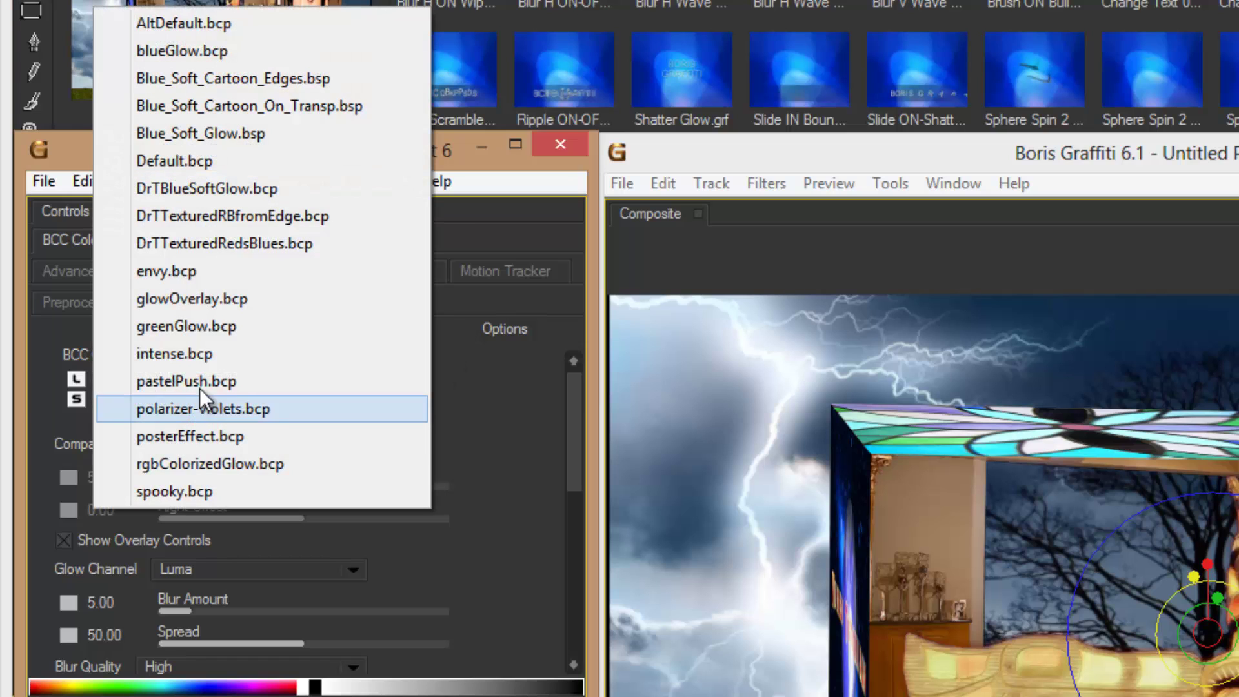
click(490, 389)
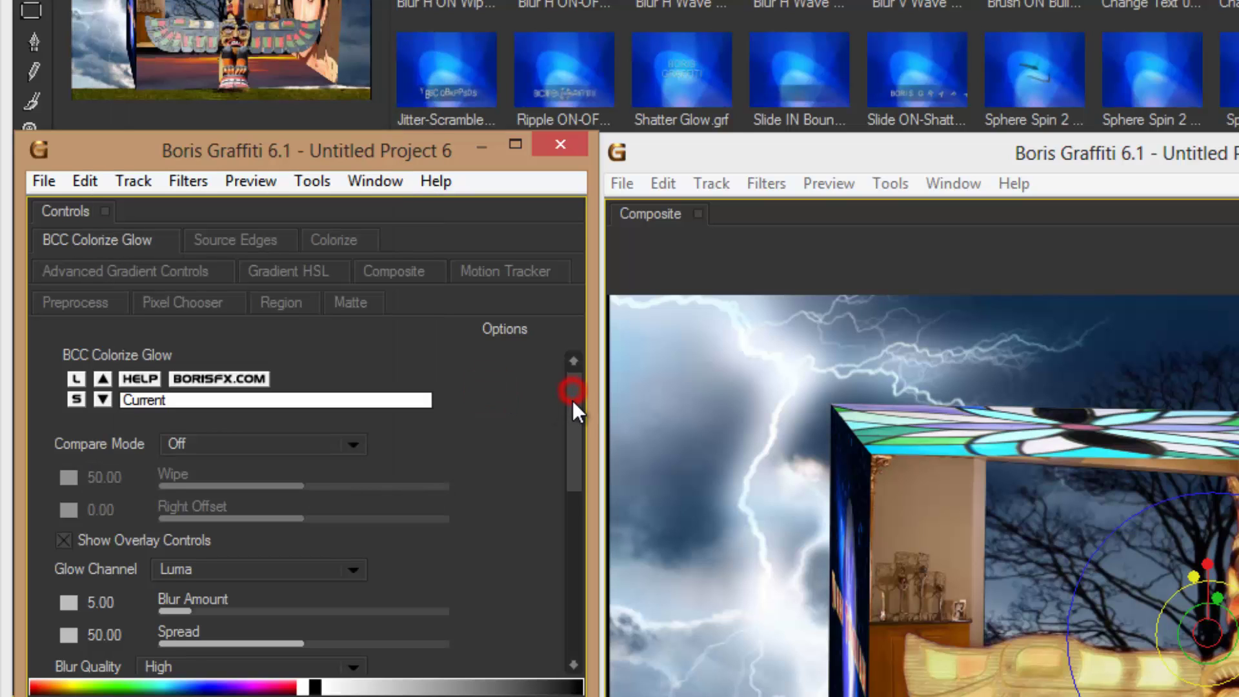
drag(572, 400, 554, 446)
Spin the whole cube to a Spin Y of about -64.80 so the left face turns toward the viewer
click(271, 694)
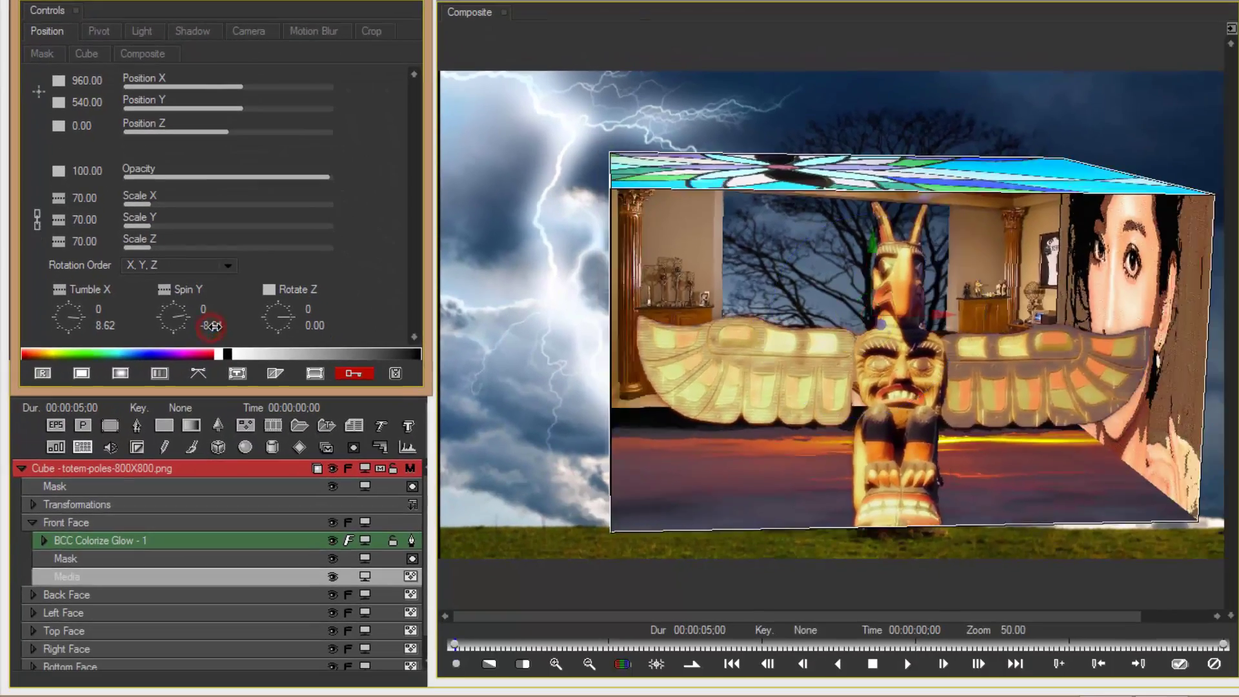
drag(291, 636, 272, 636)
drag(201, 326, 285, 392)
drag(211, 324, 185, 324)
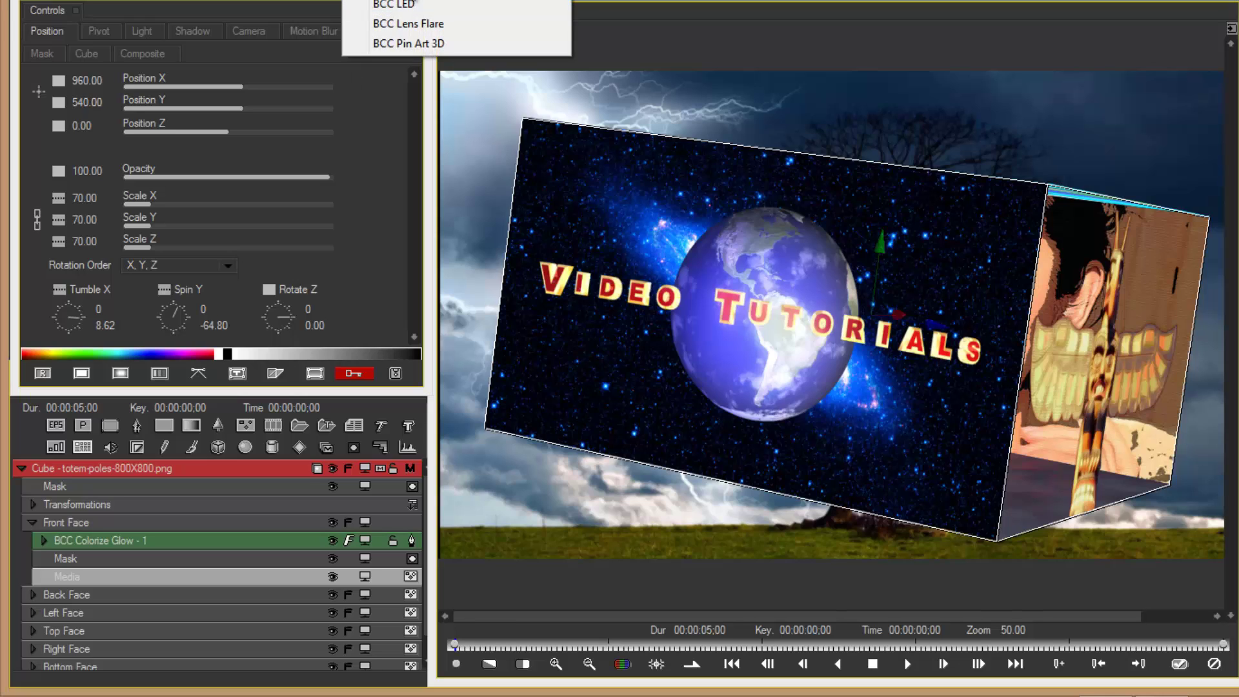
Add the BCC Glitter filter and move it from the front face to the left face
click(403, 1)
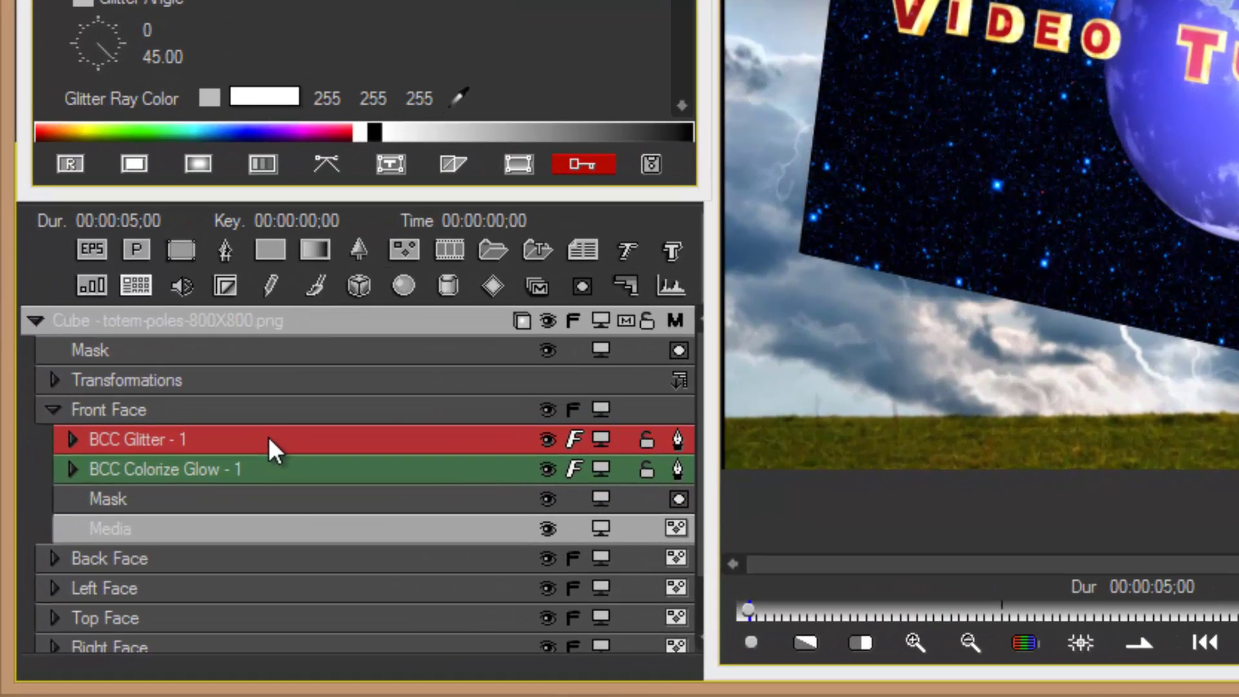
drag(268, 436, 248, 591)
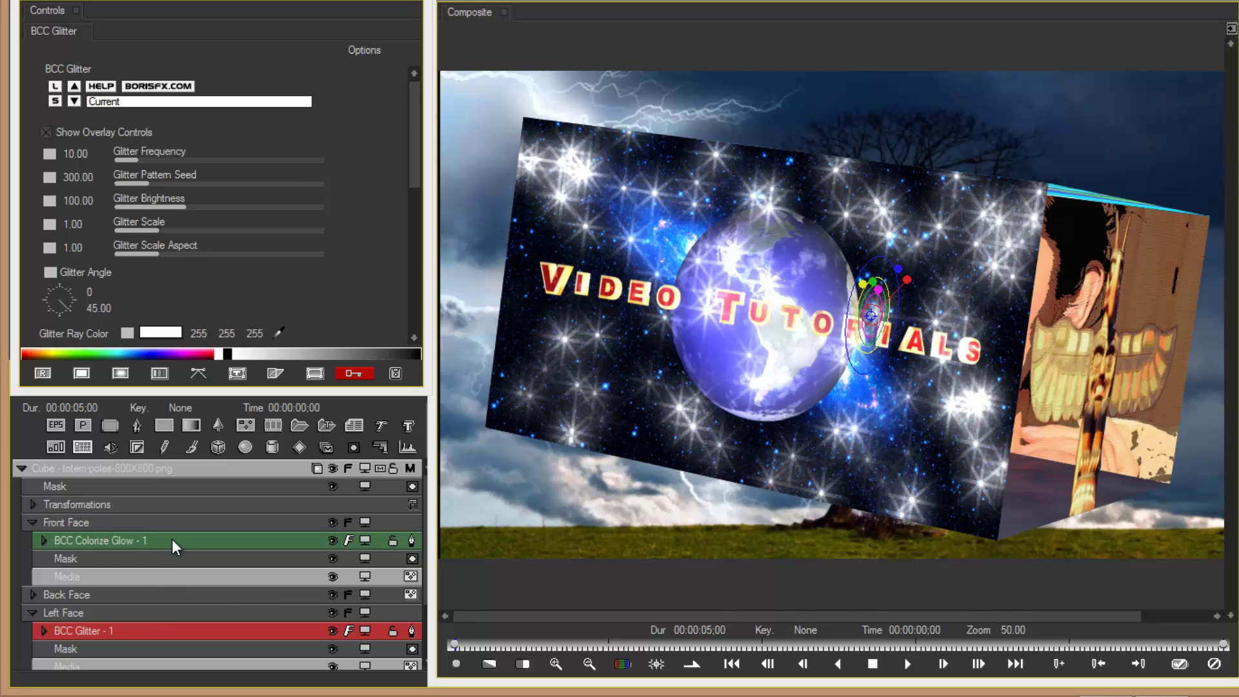
Try a brightness of 14.29, contrast of 7.14 and gamma of 1.21 in the cube's Composite settings, and reset them to their defaults
click(165, 473)
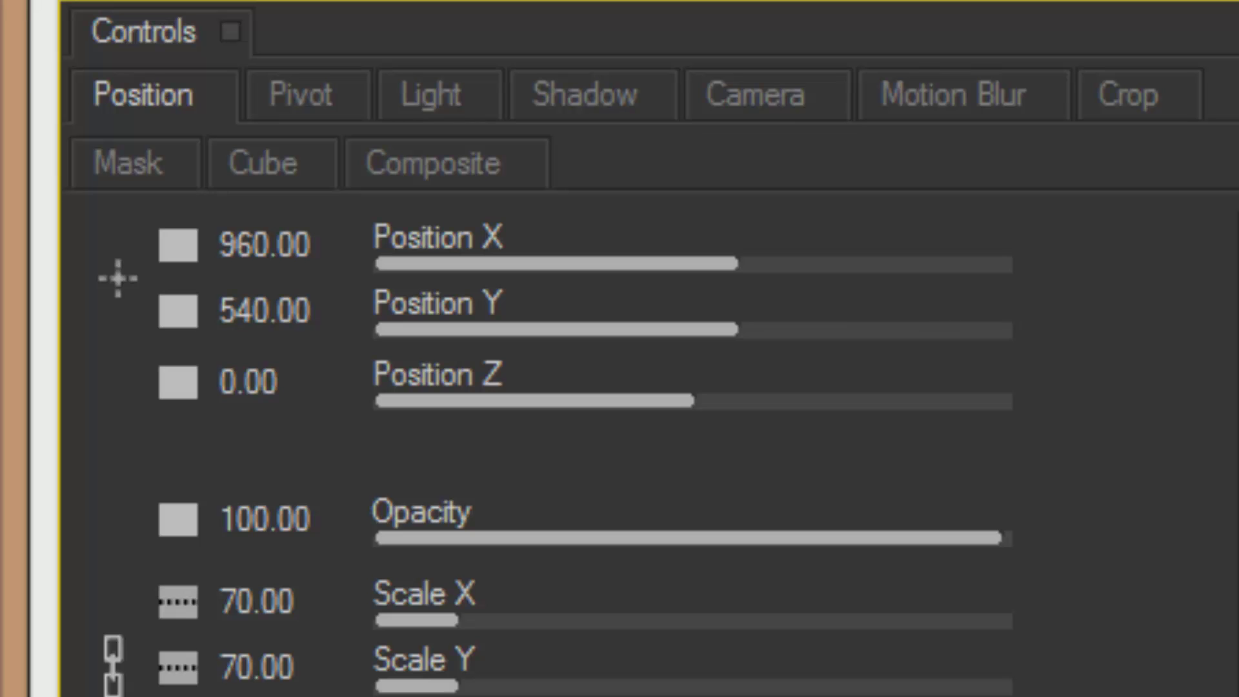
click(458, 166)
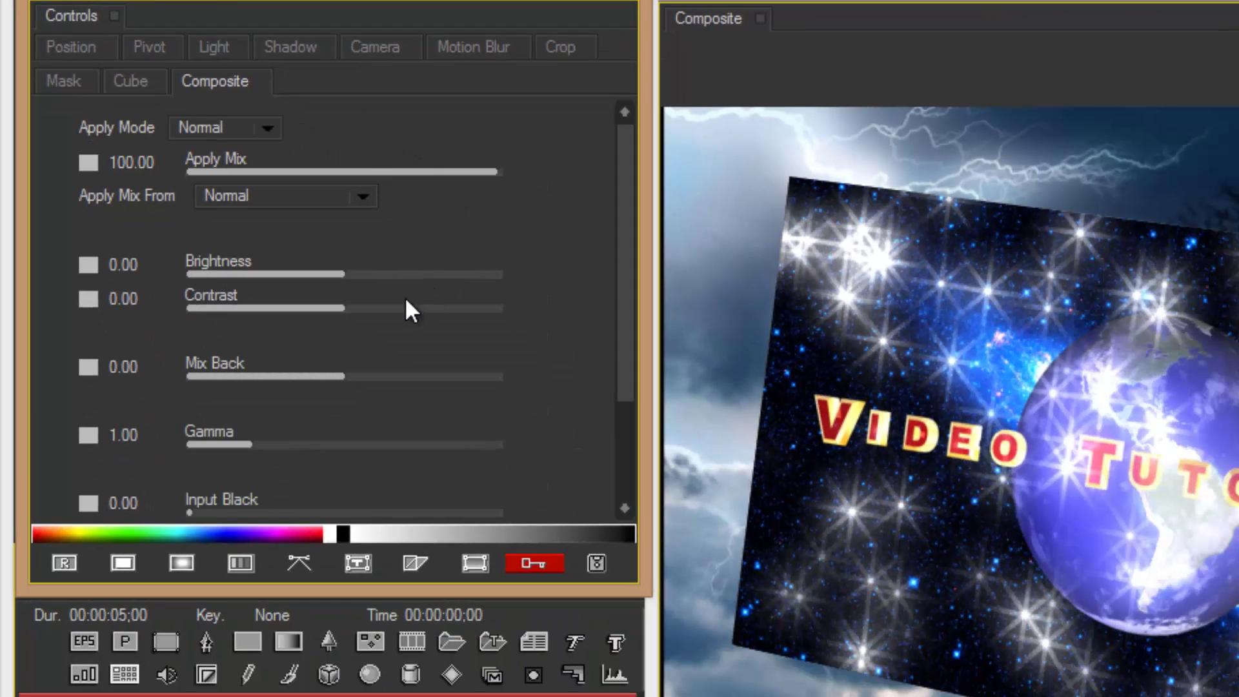
mouse_move(344, 276)
mouse_down()
mouse_move(408, 270)
mouse_move(317, 276)
mouse_move(387, 311)
mouse_move(428, 311)
mouse_move(288, 323)
mouse_up()
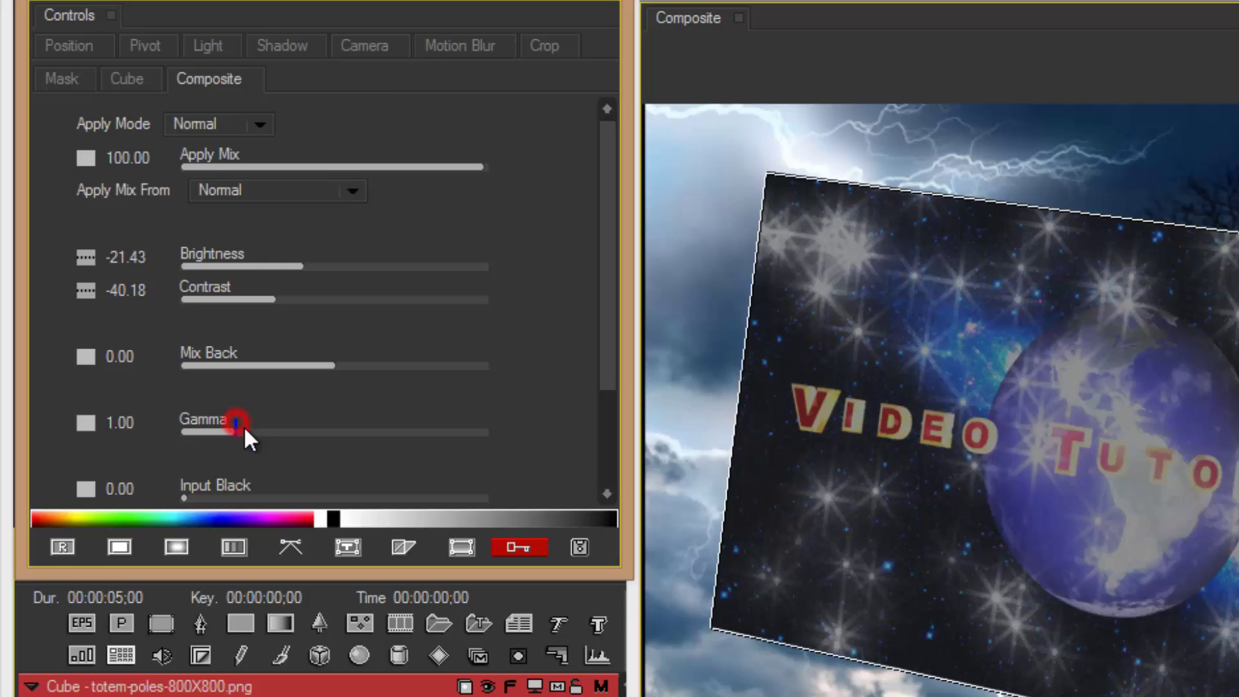
drag(252, 446, 245, 409)
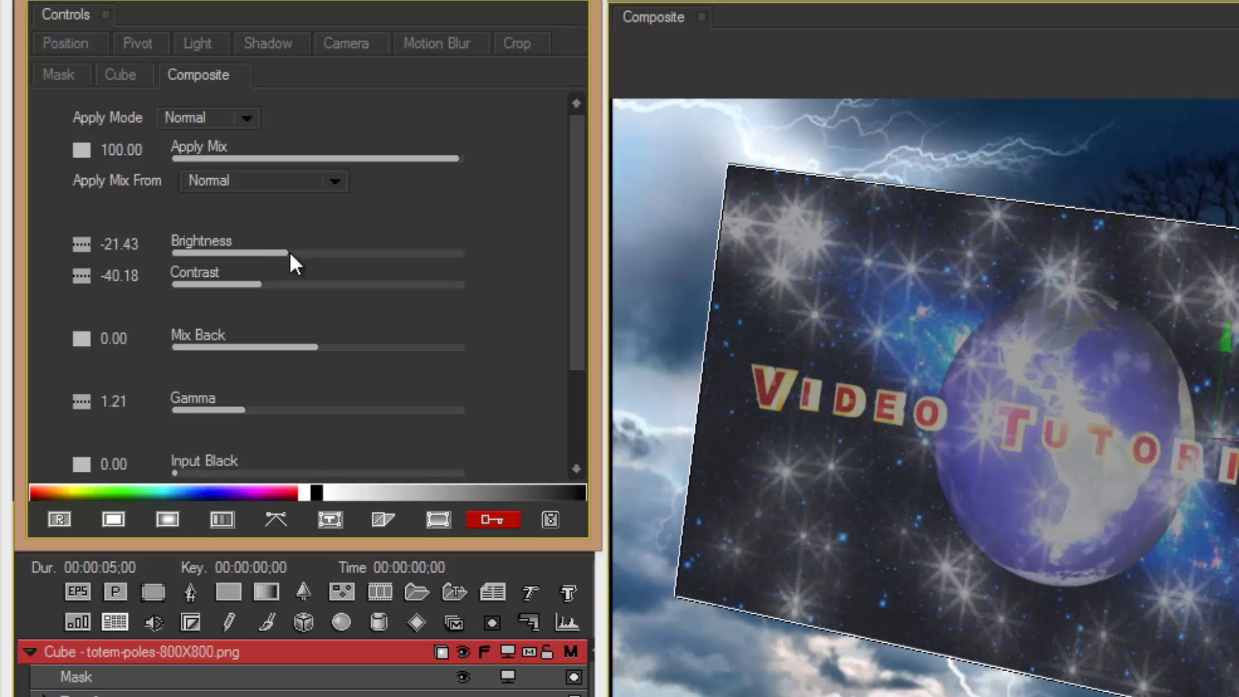
drag(292, 253, 338, 253)
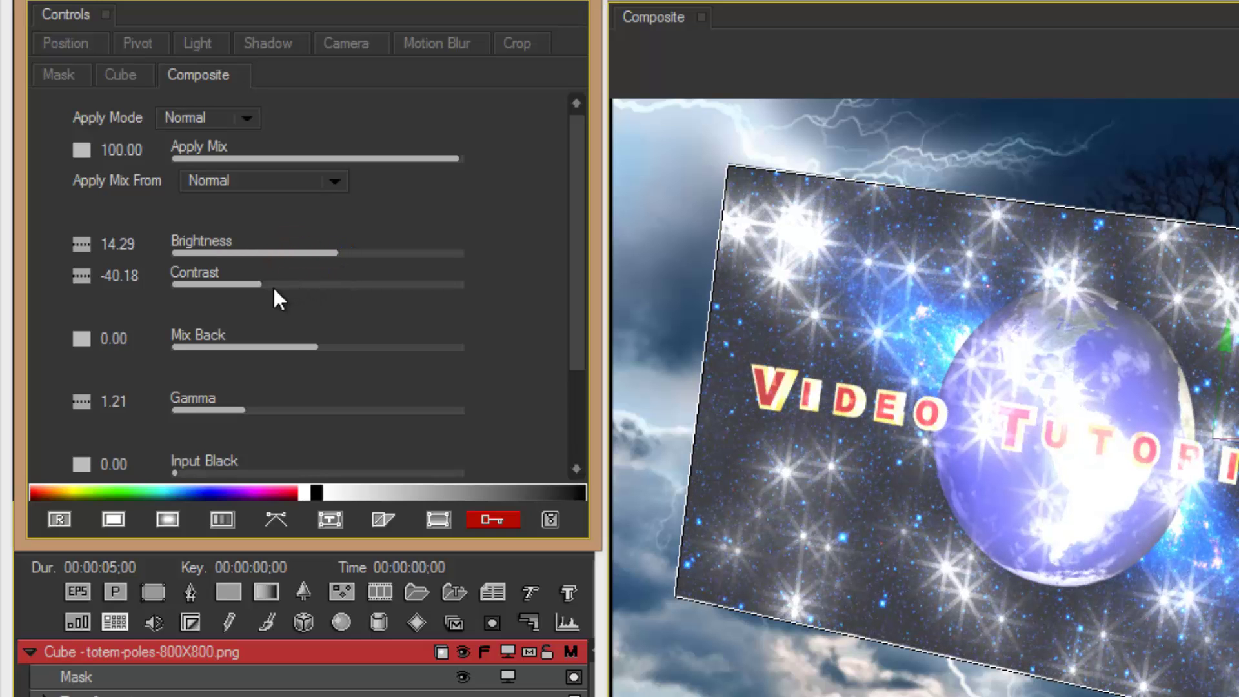
drag(279, 285, 331, 287)
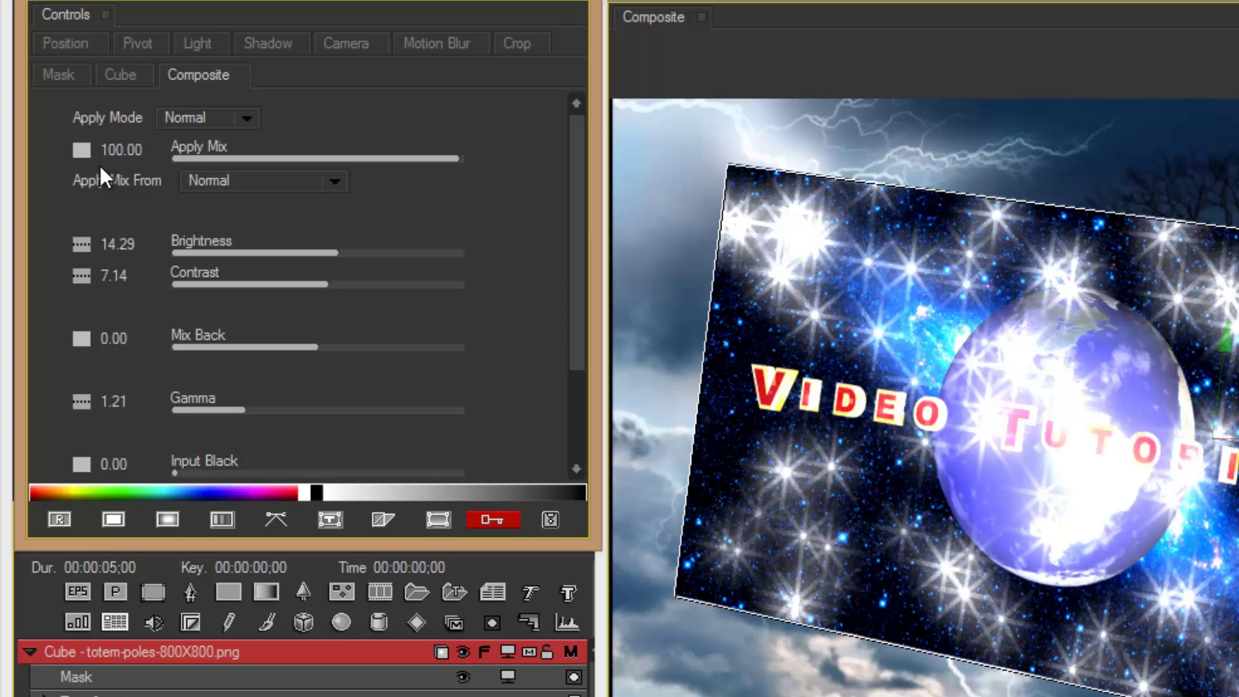
click(61, 521)
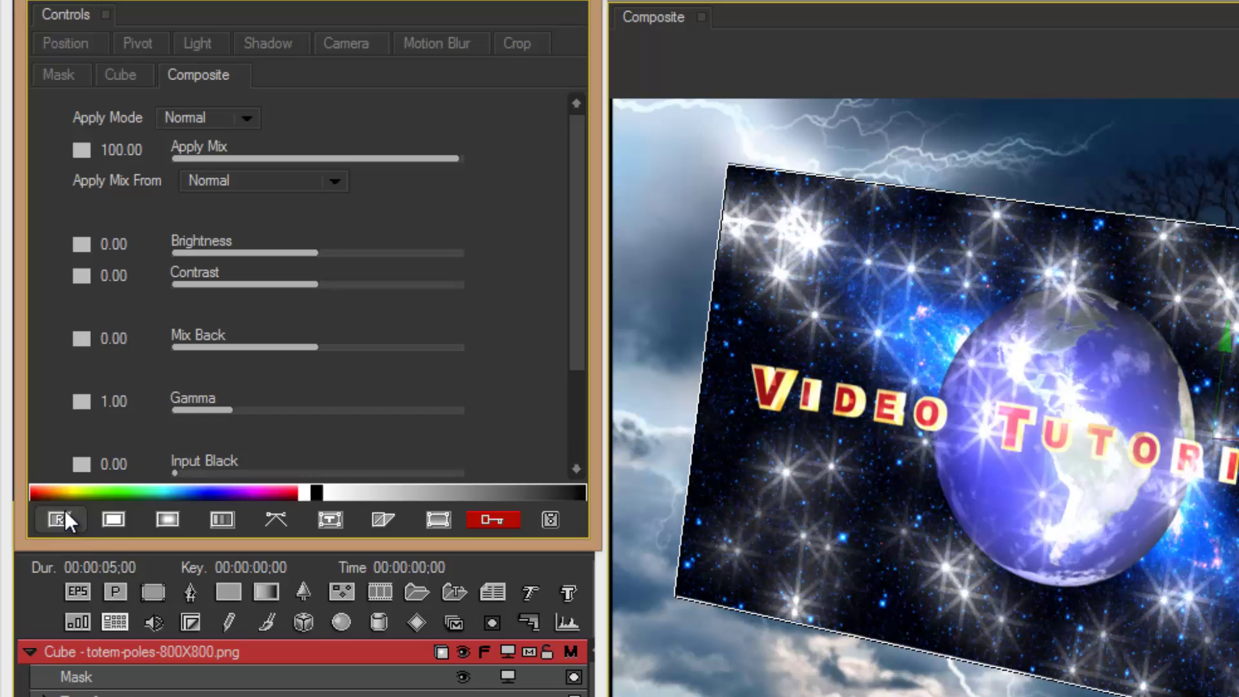
Try a Displacement of 25.71 to push the cube's faces apart, and return it to 0.00
click(125, 70)
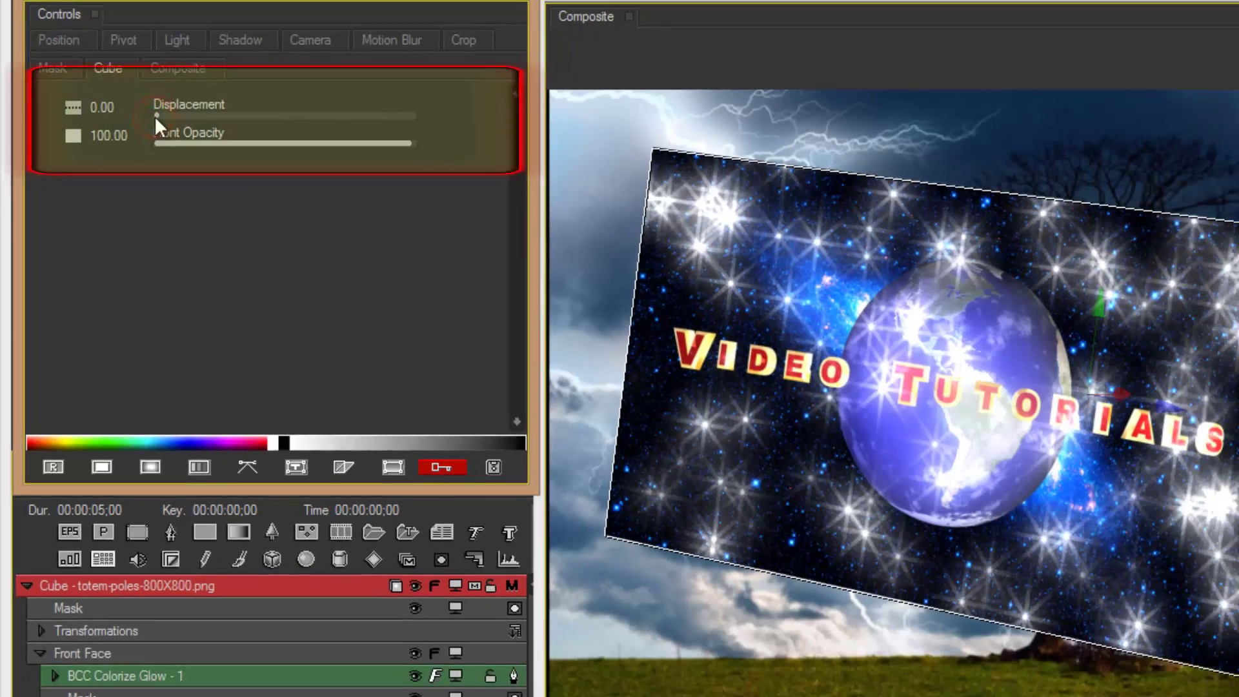
drag(173, 128, 189, 128)
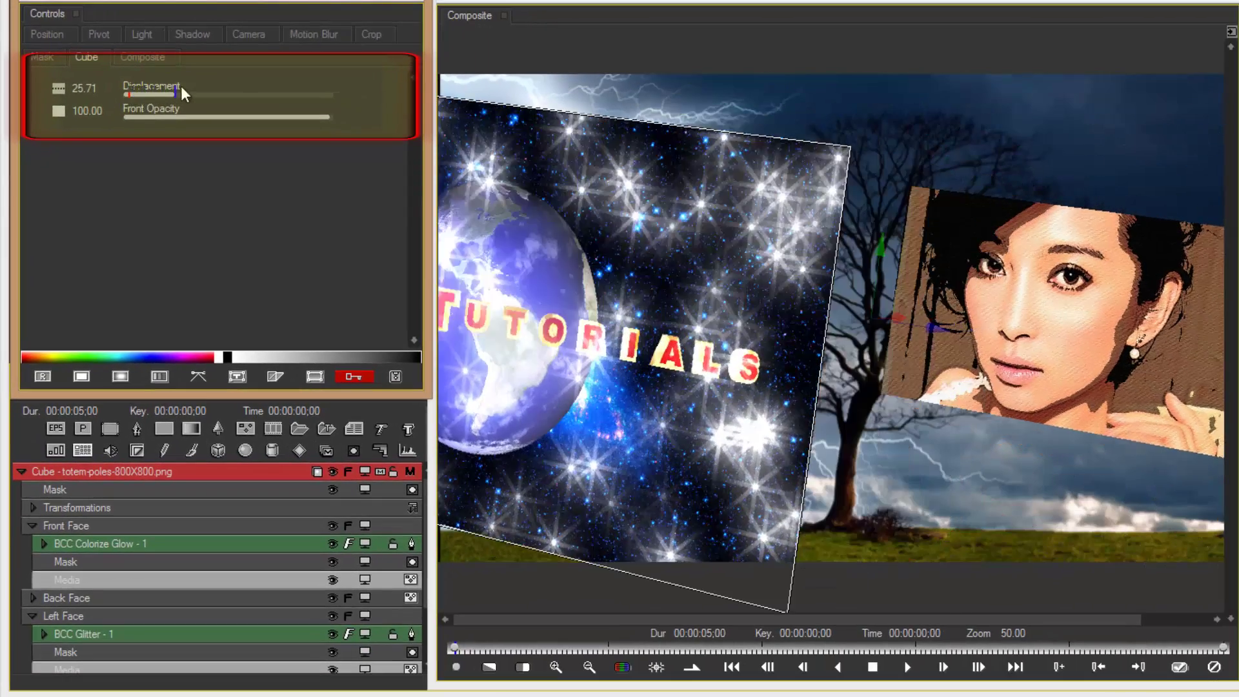
drag(187, 86, 119, 123)
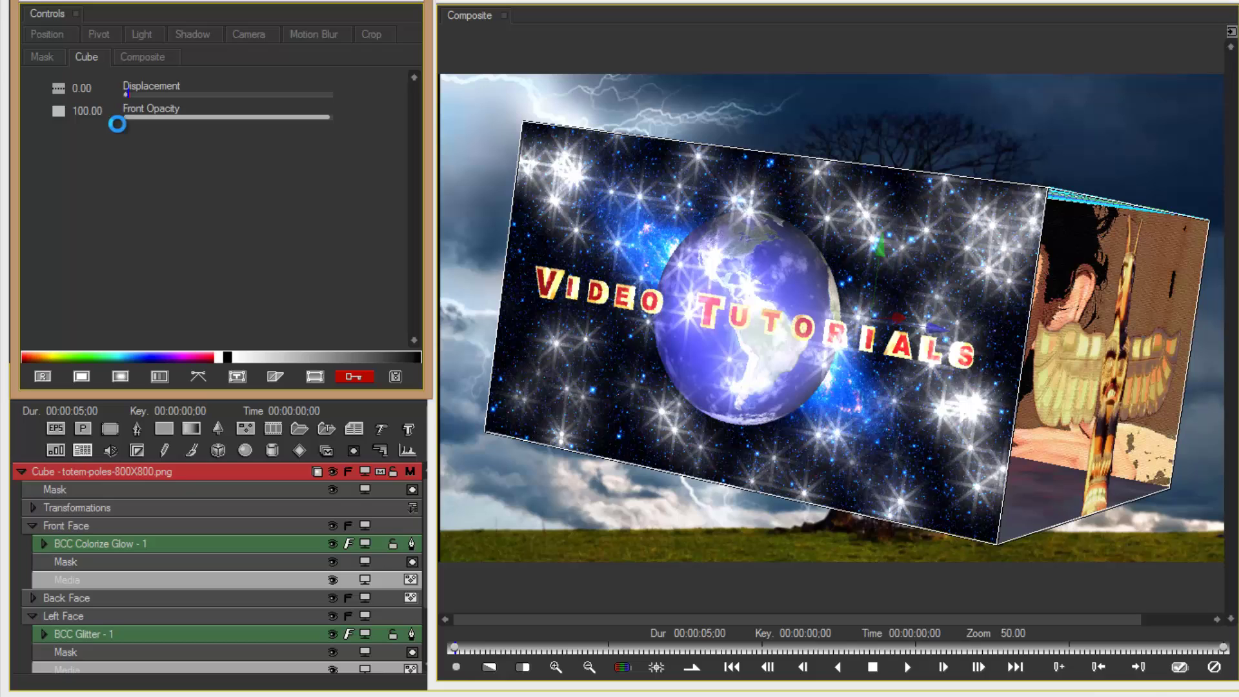
Try out the cube's Mask distance and its Crop distance and softness, and return them all to 0.00
click(43, 56)
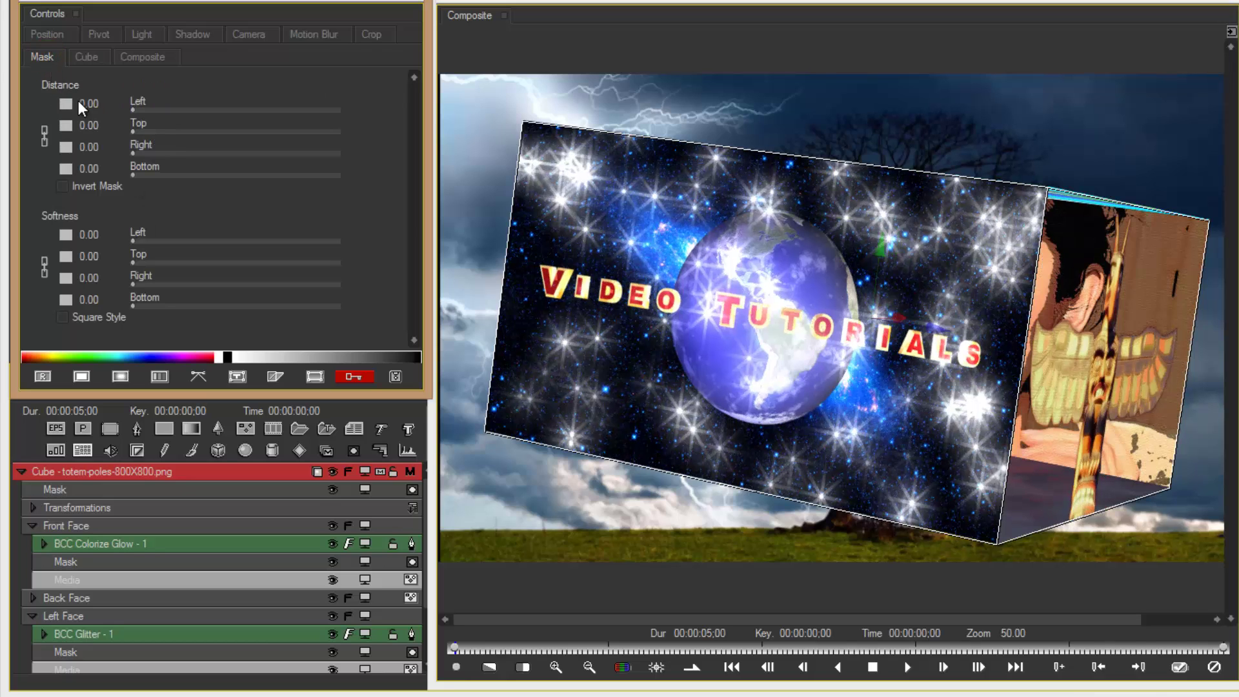
drag(138, 144, 74, 144)
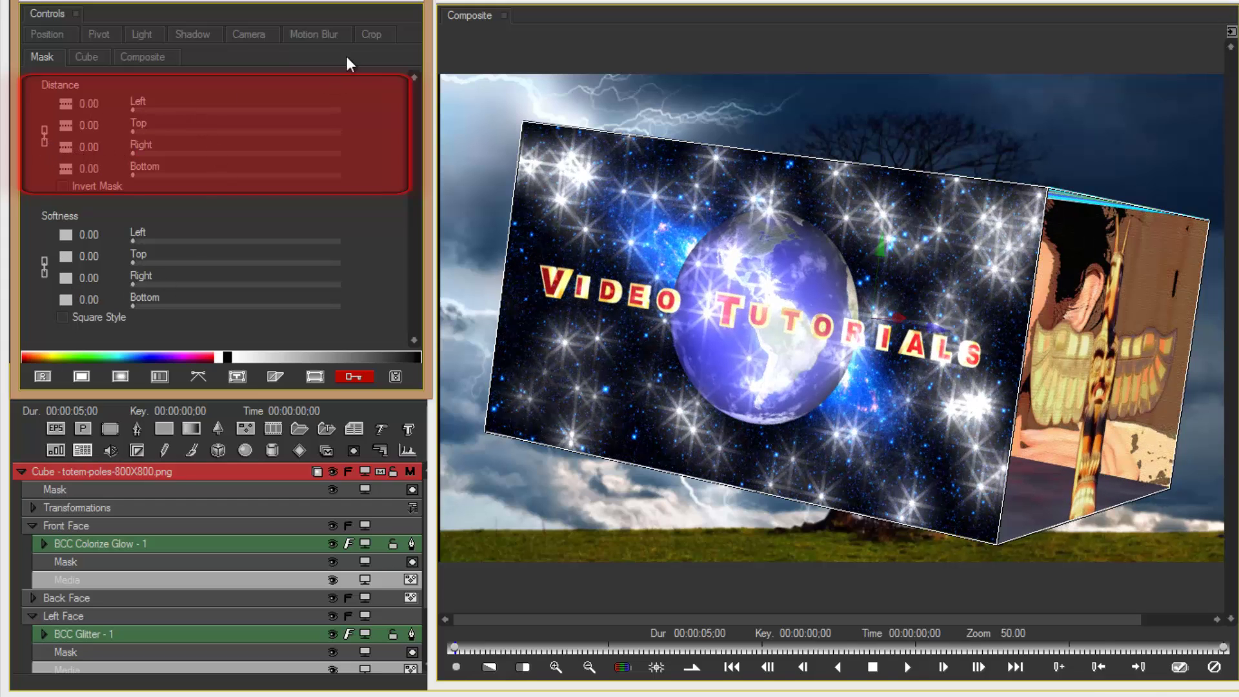
click(366, 34)
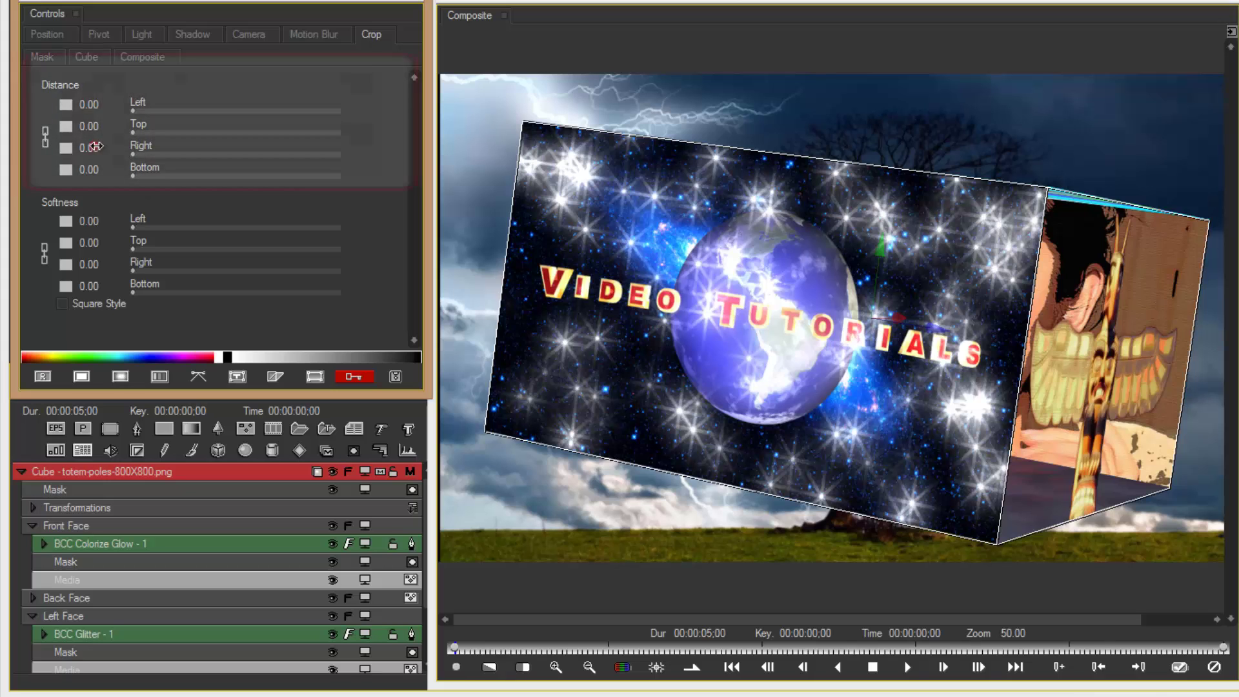
drag(97, 148, 54, 155)
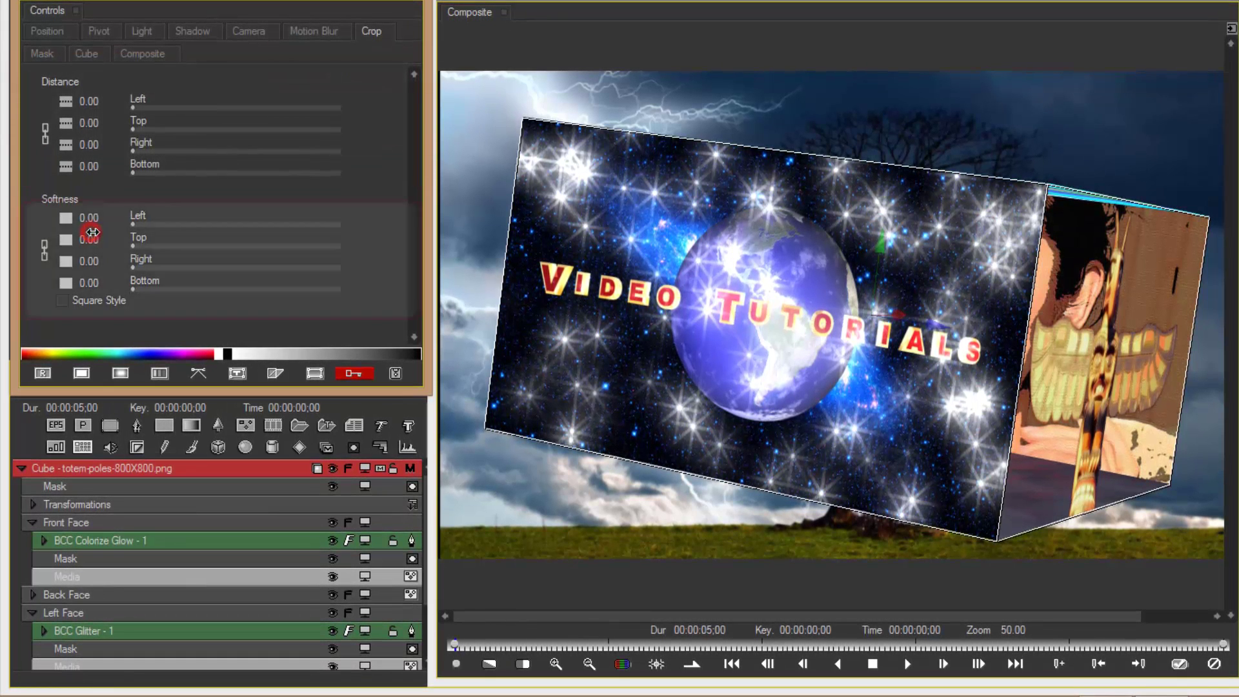
mouse_move(89, 231)
mouse_down()
mouse_move(123, 226)
mouse_move(45, 245)
mouse_up()
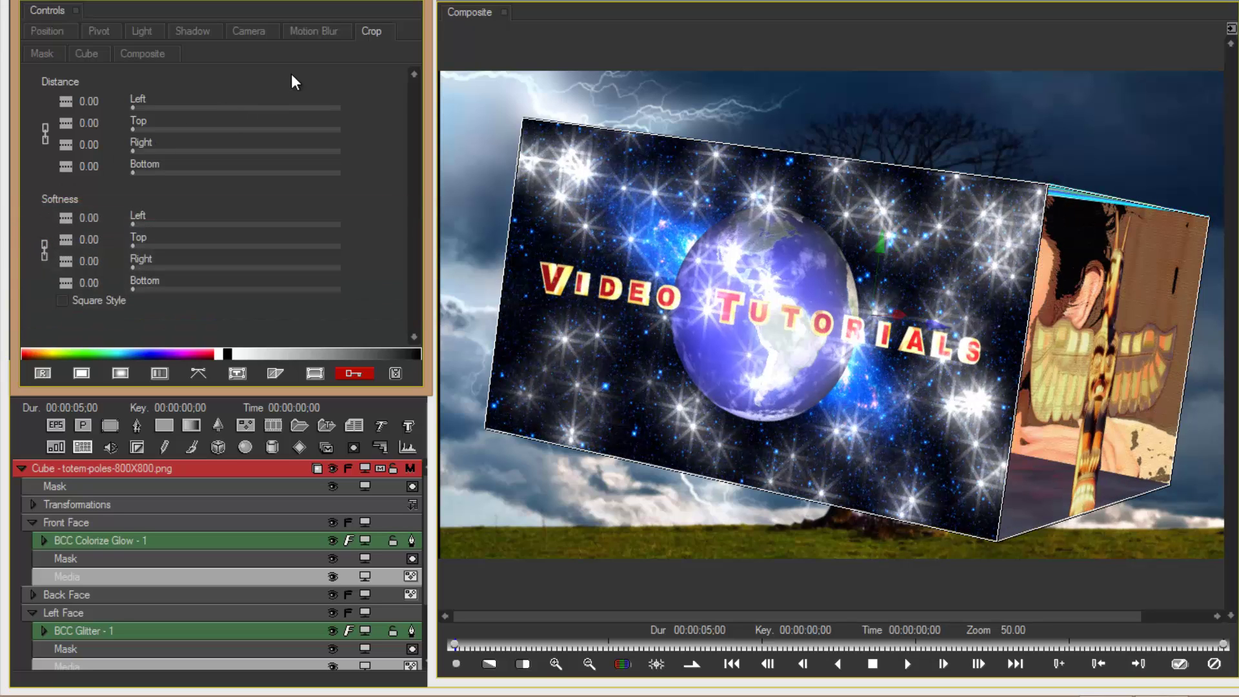
View the cube's Motion Blur settings and set its Camera distance to 4380.00
click(311, 33)
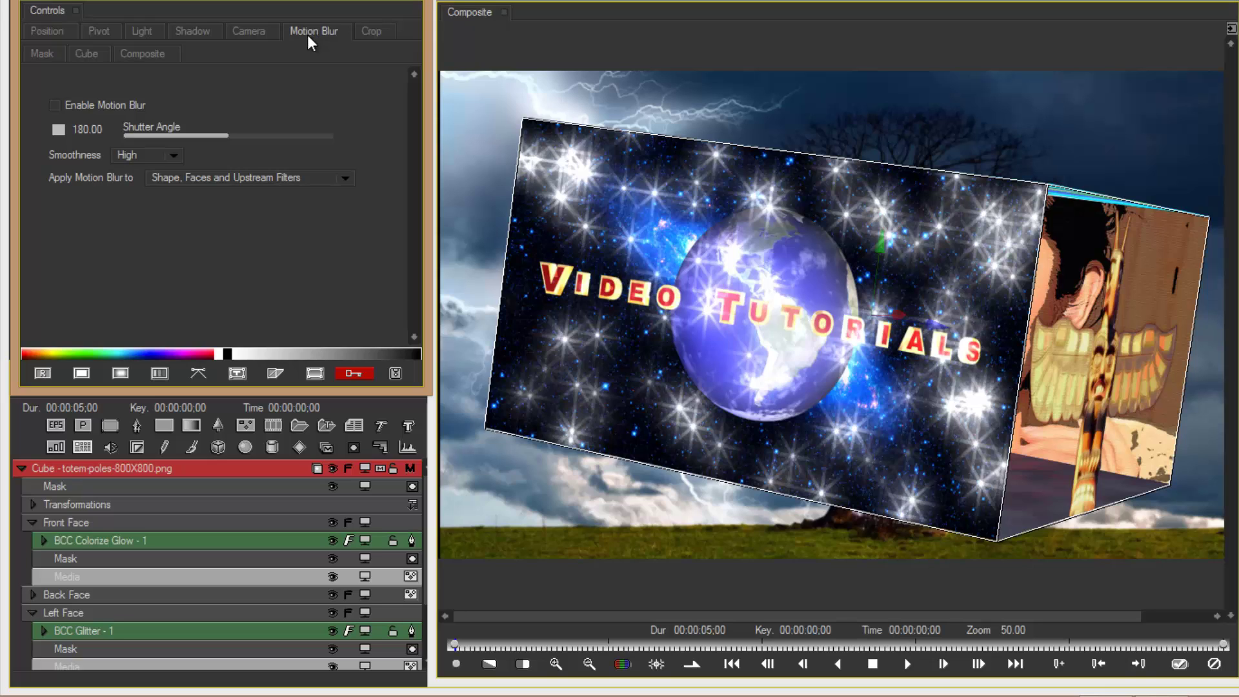
click(258, 33)
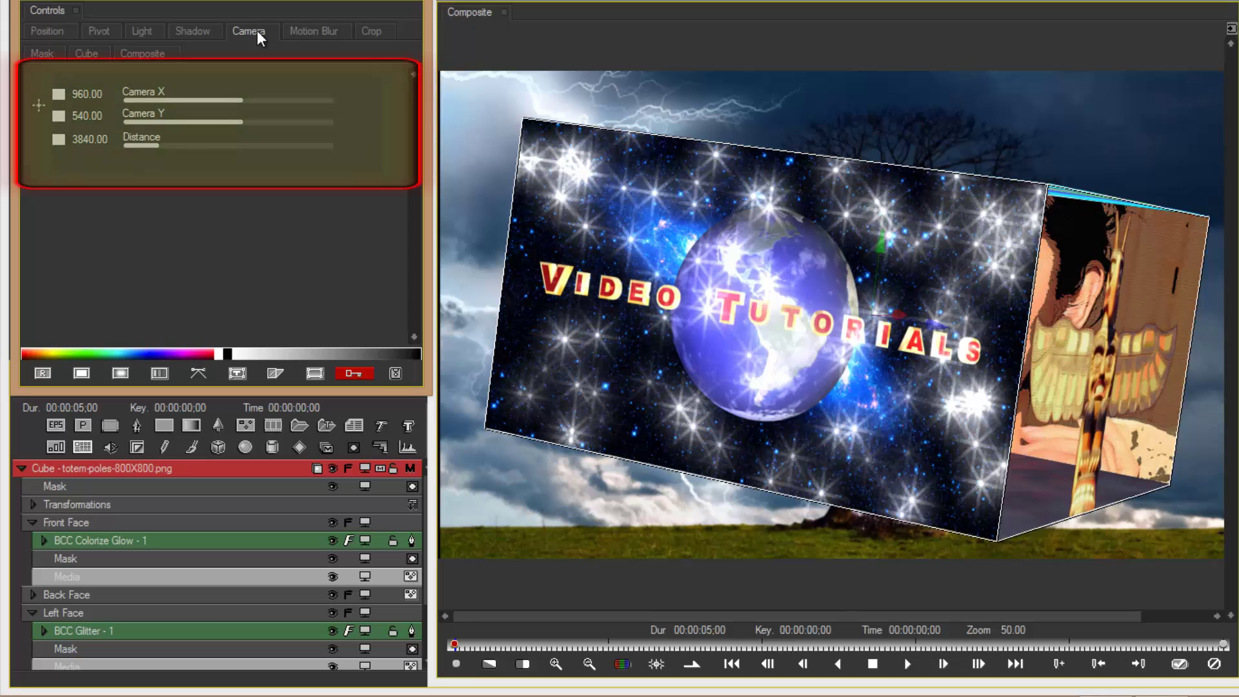
mouse_move(162, 144)
mouse_down()
mouse_move(211, 144)
mouse_move(165, 145)
mouse_up()
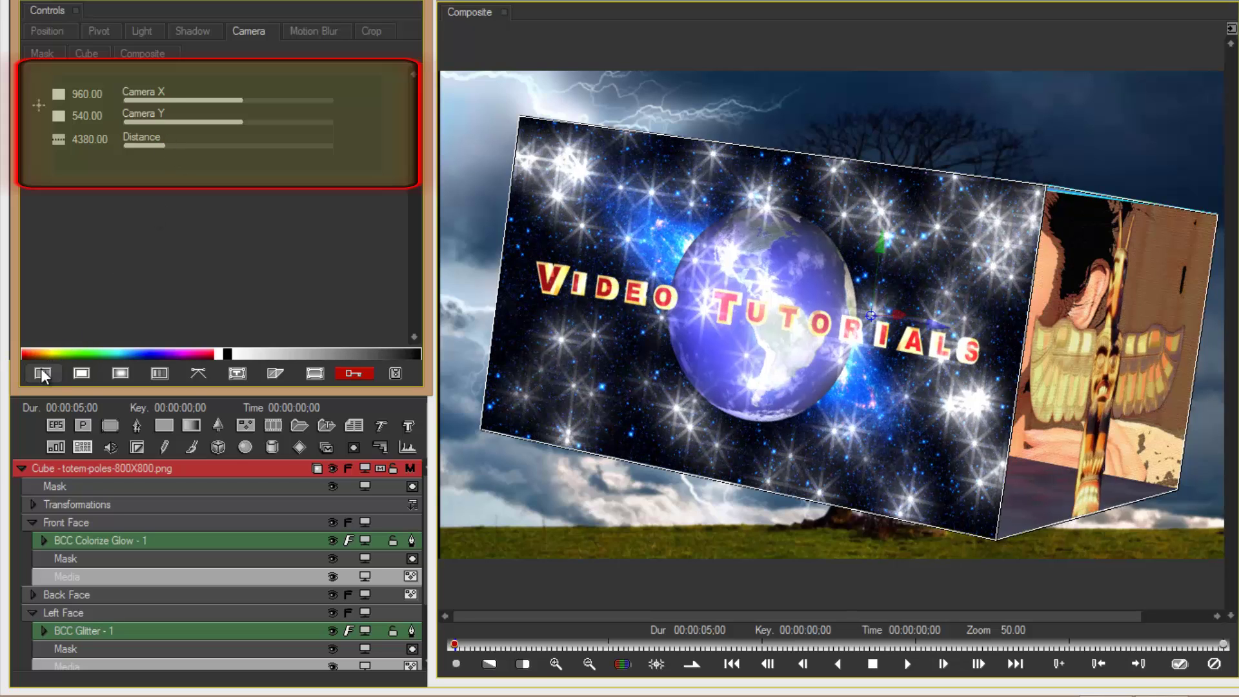
View the Shadow settings, try a light Diffuse of 219.64 and Falloff of 96.43, and revert both Light values
click(196, 34)
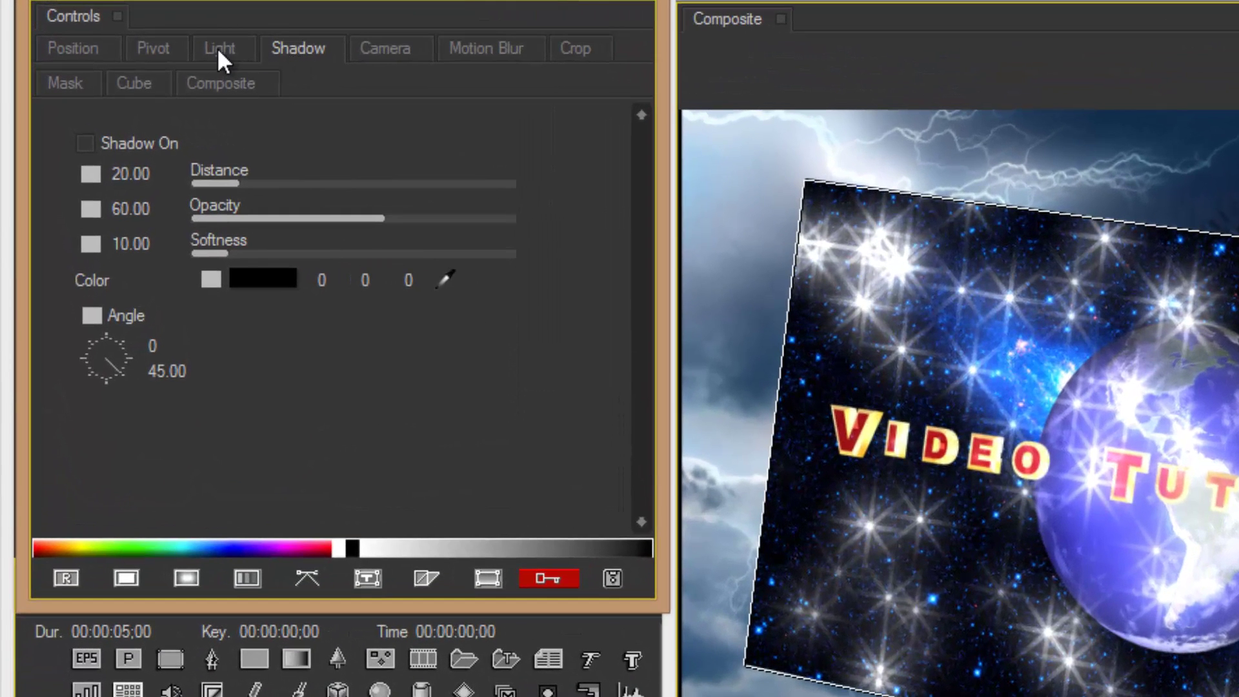
click(219, 52)
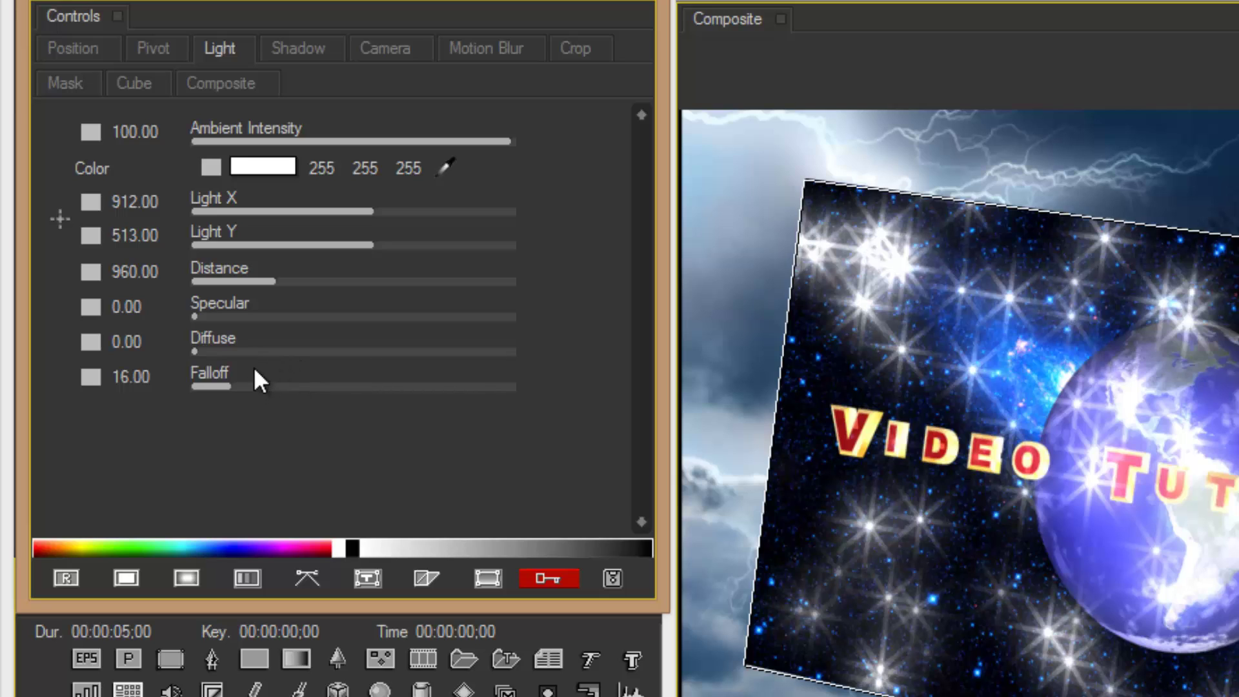
drag(284, 352, 319, 352)
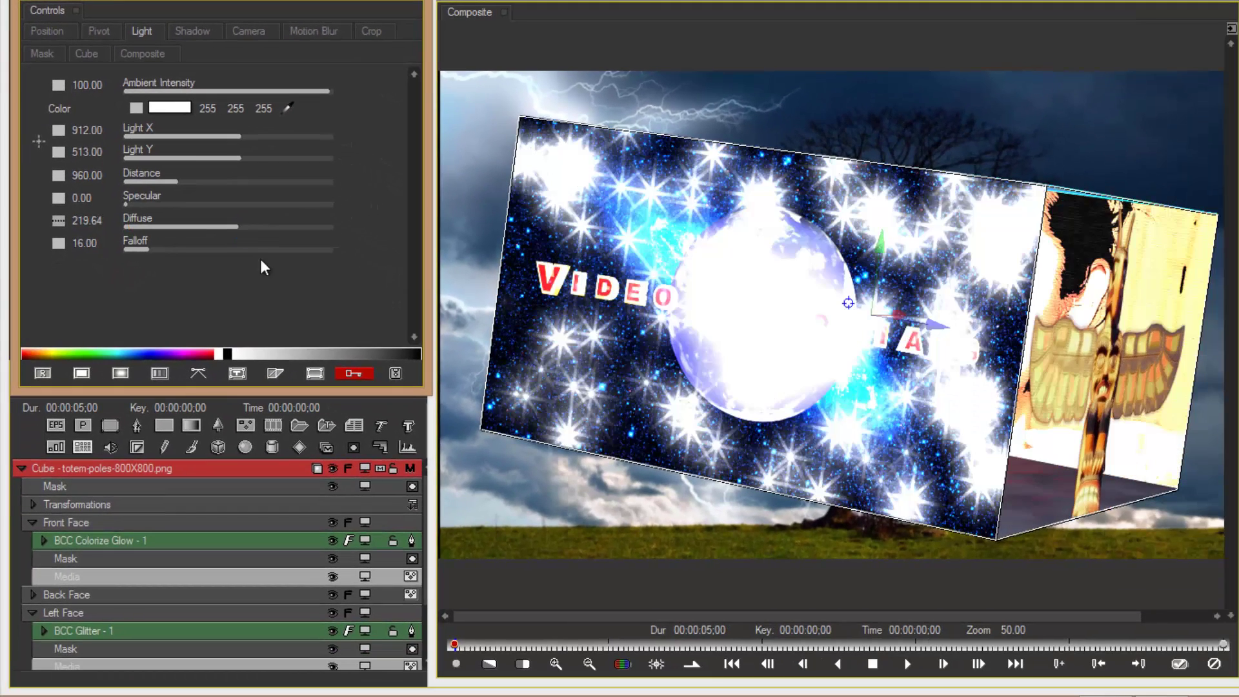
click(261, 249)
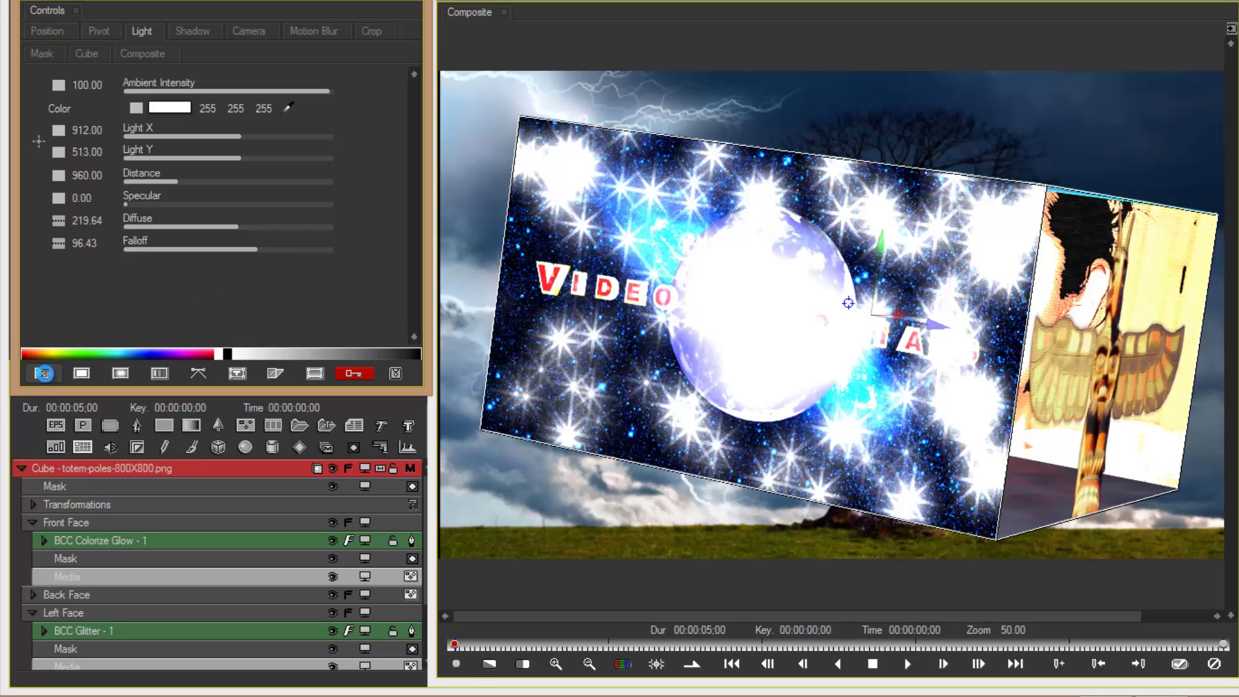
key(ctrl+z)
key(ctrl+z)
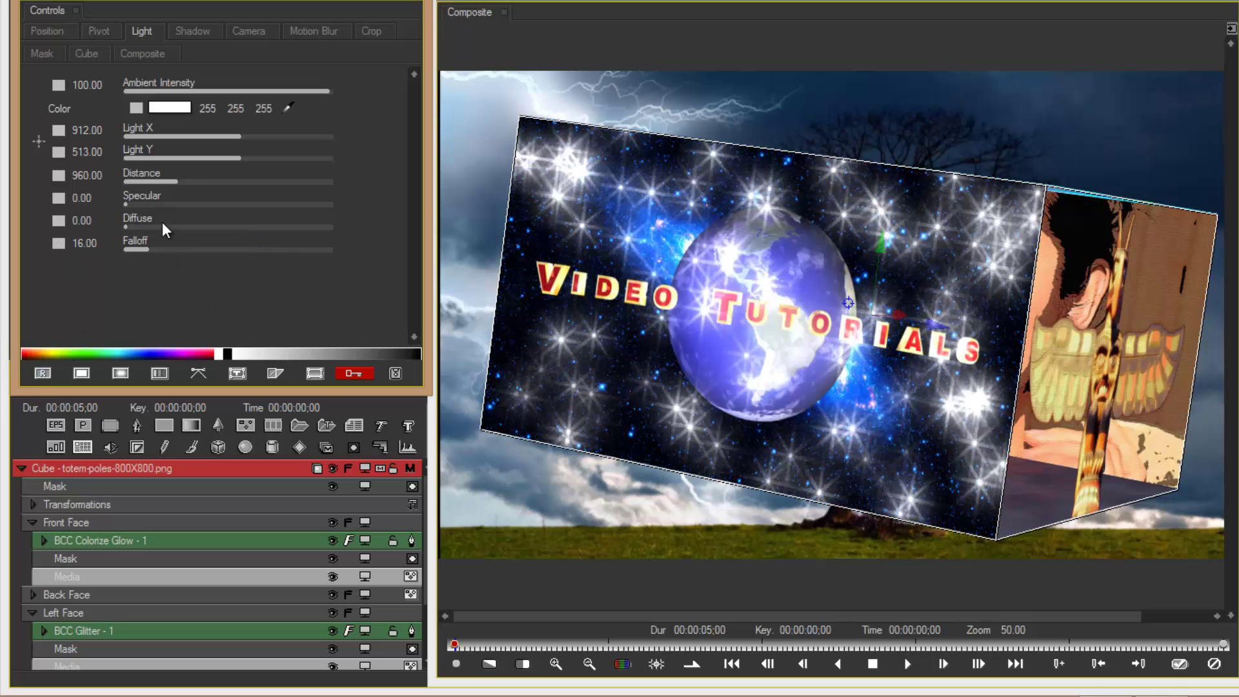
Set the cube's Pivot Y to 2160.00 and rotate the cube slightly about Z until its front face is nearly level
click(102, 30)
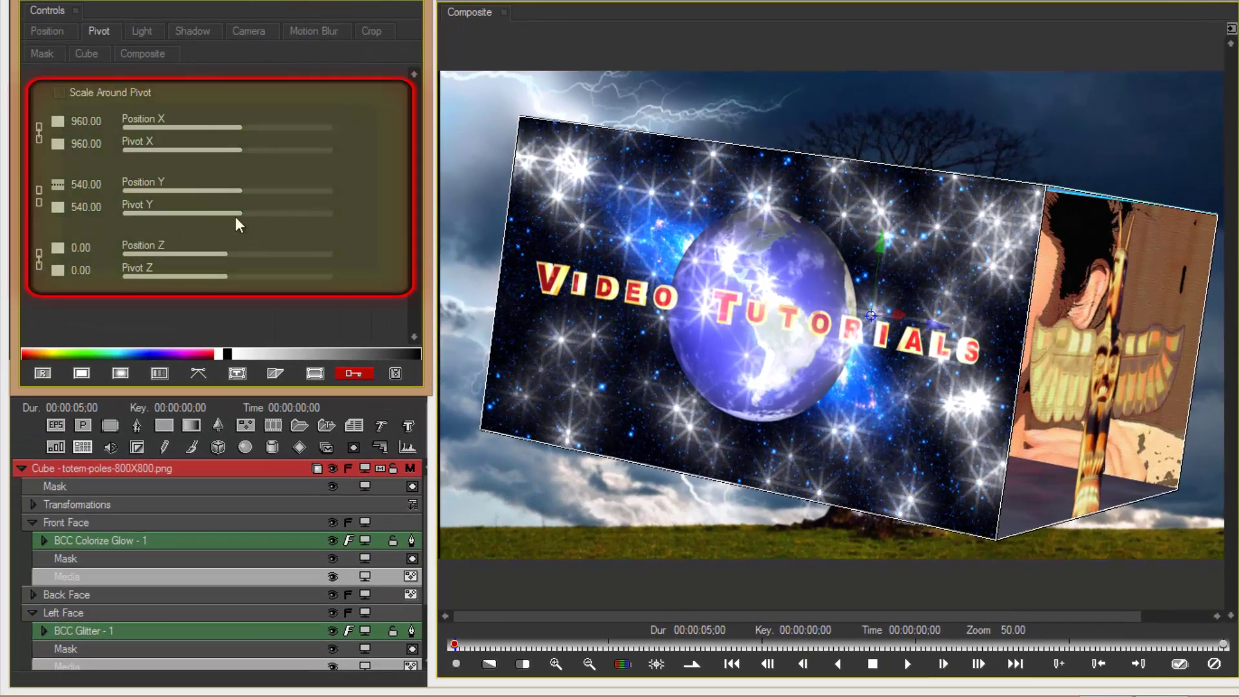
drag(239, 217, 332, 219)
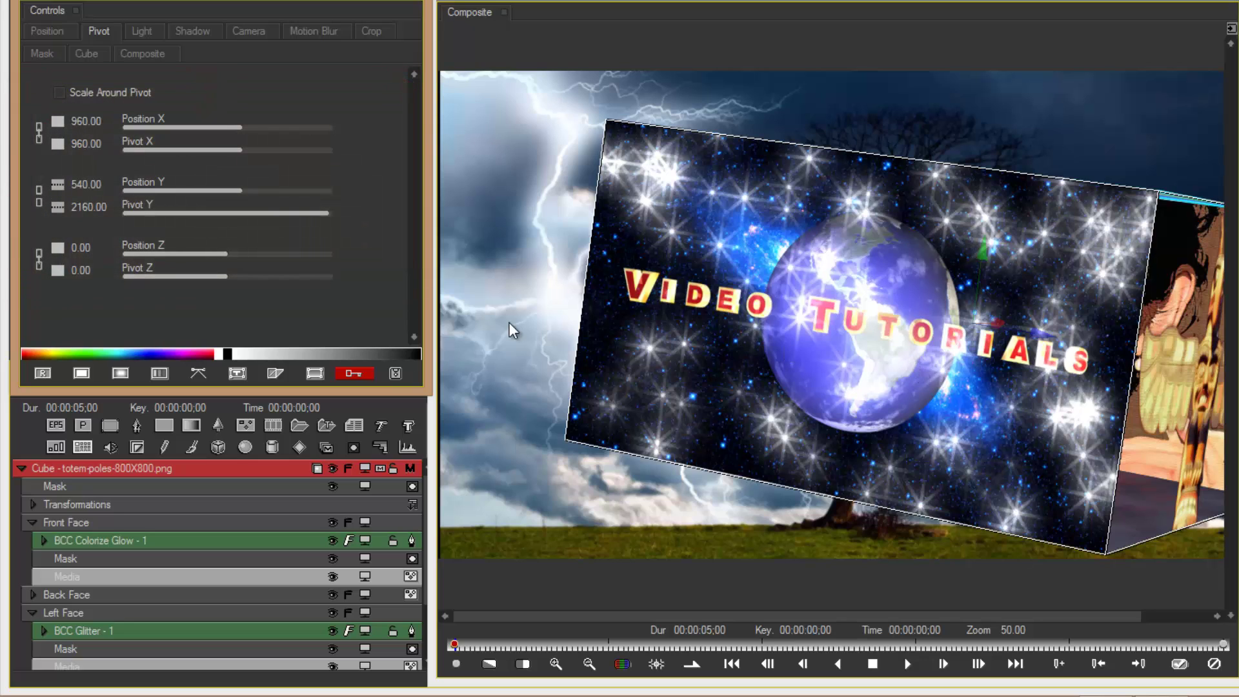
click(53, 27)
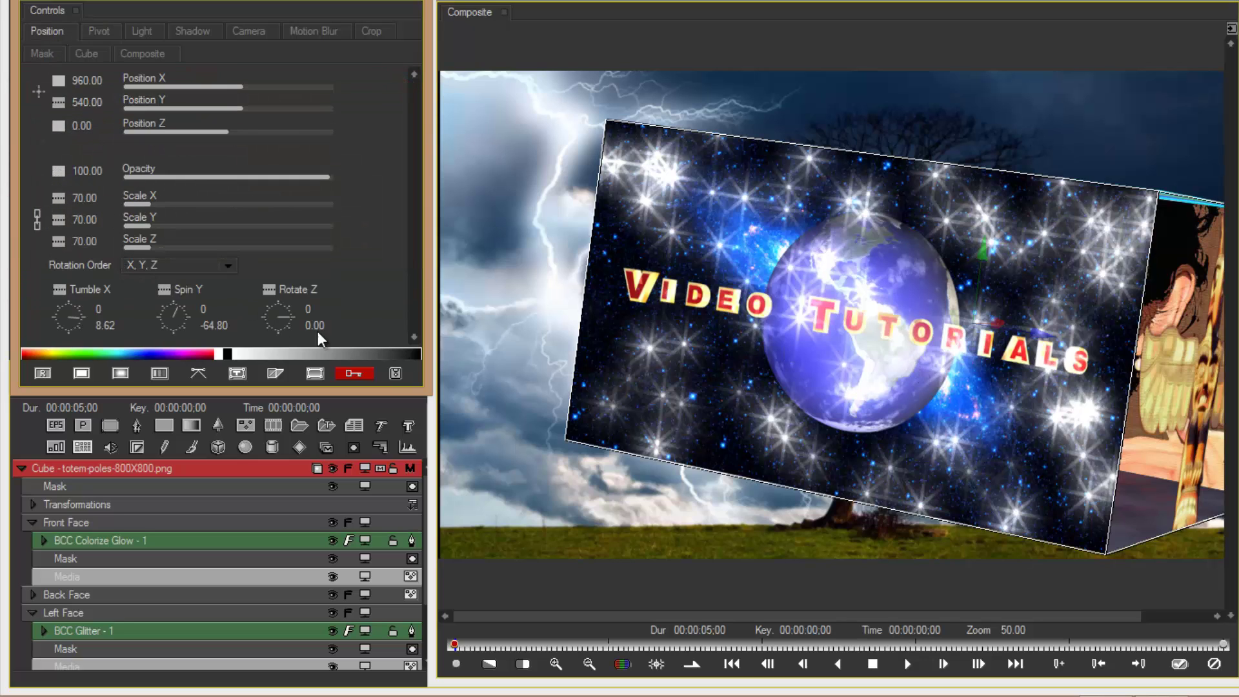
mouse_move(314, 324)
mouse_down()
mouse_move(294, 326)
mouse_move(319, 331)
mouse_move(307, 330)
mouse_up()
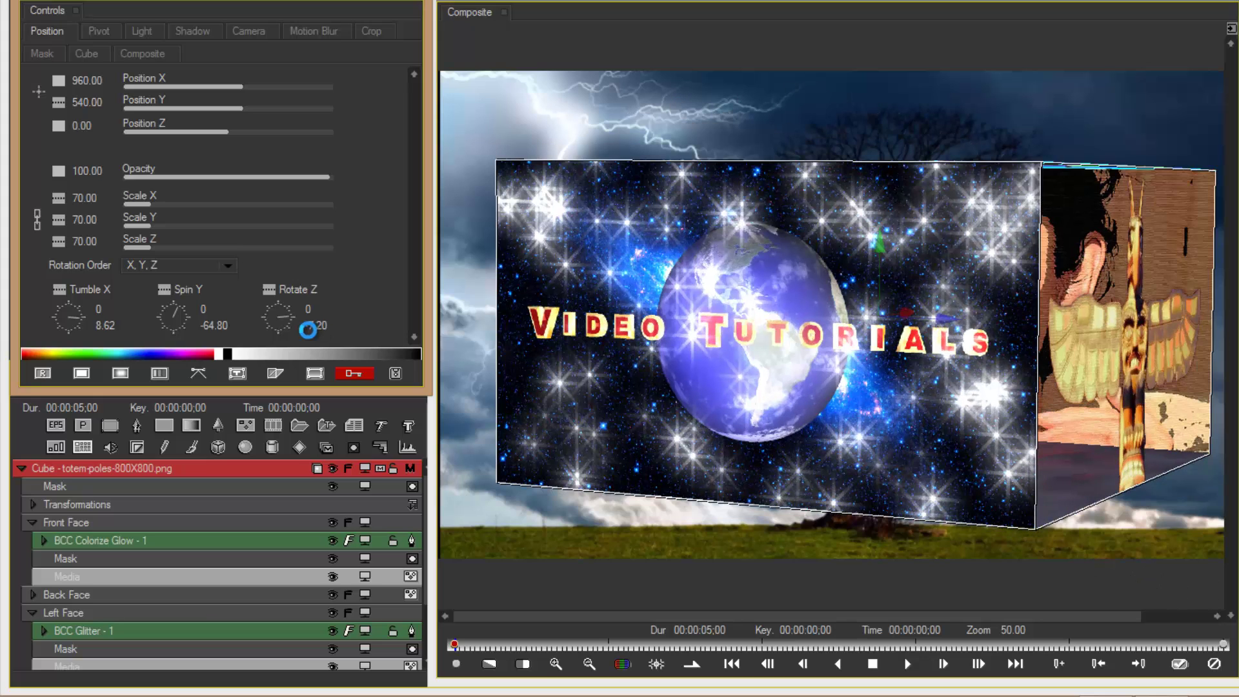